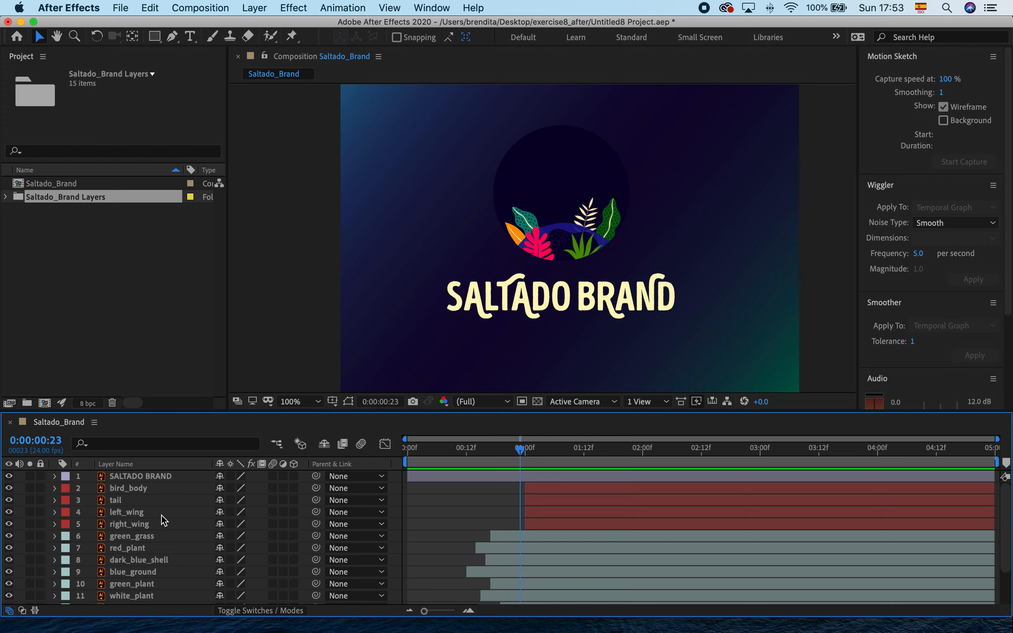
Parent the tail, left_wing and right_wing layers to the bird_body layer.
{"action": "left_click", "coordinate": [141, 501]}
{"action": "left_click", "coordinate": [139, 513], "text": "shift"}
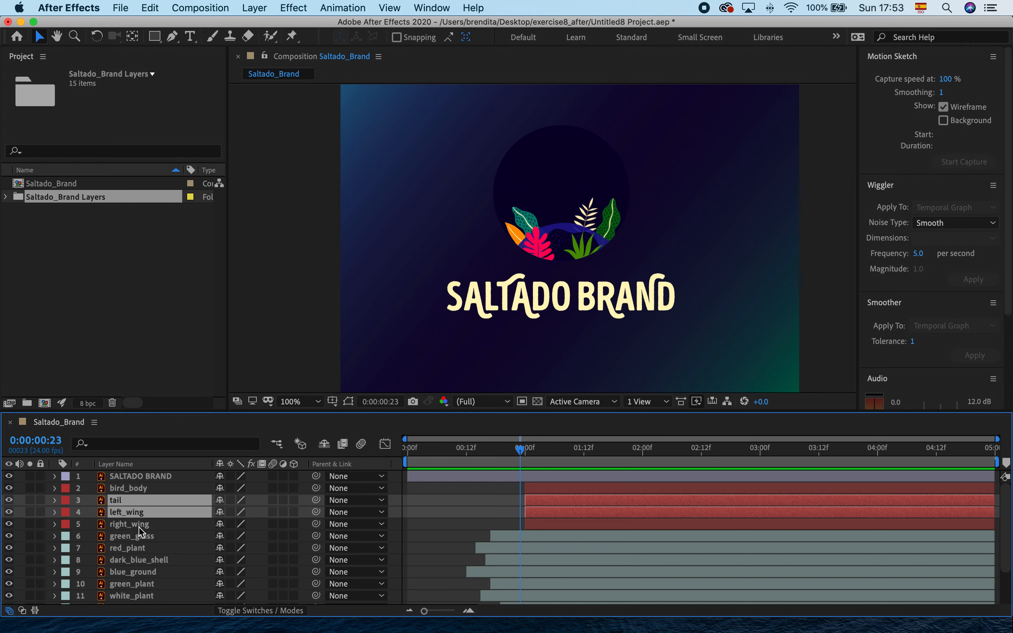
{"action": "left_click", "coordinate": [139, 527], "text": "shift"}
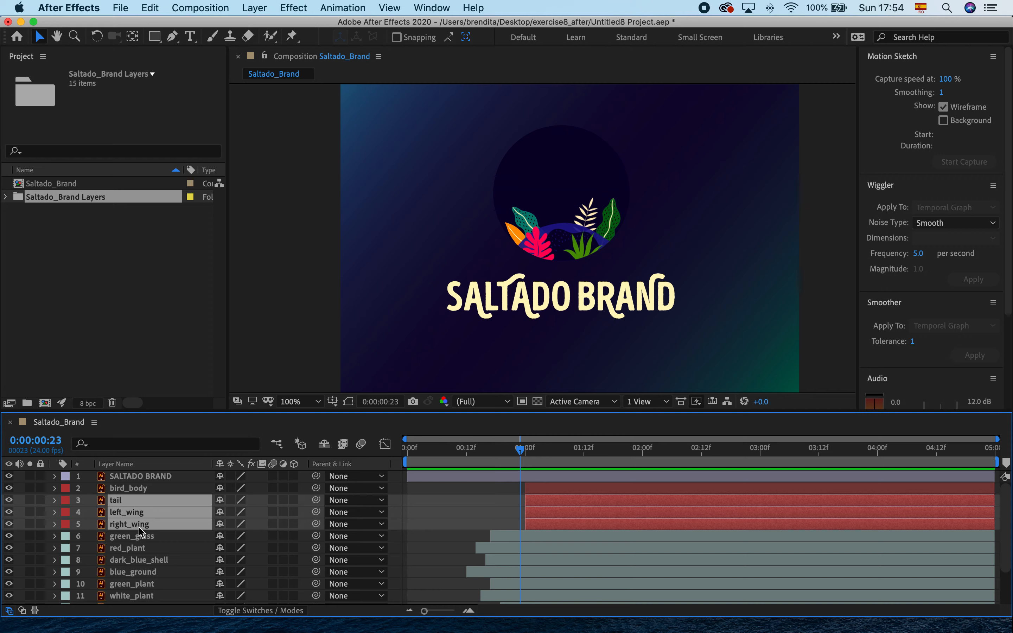
{"action": "left_click_drag", "start_coordinate": [317, 516], "coordinate": [159, 494]}
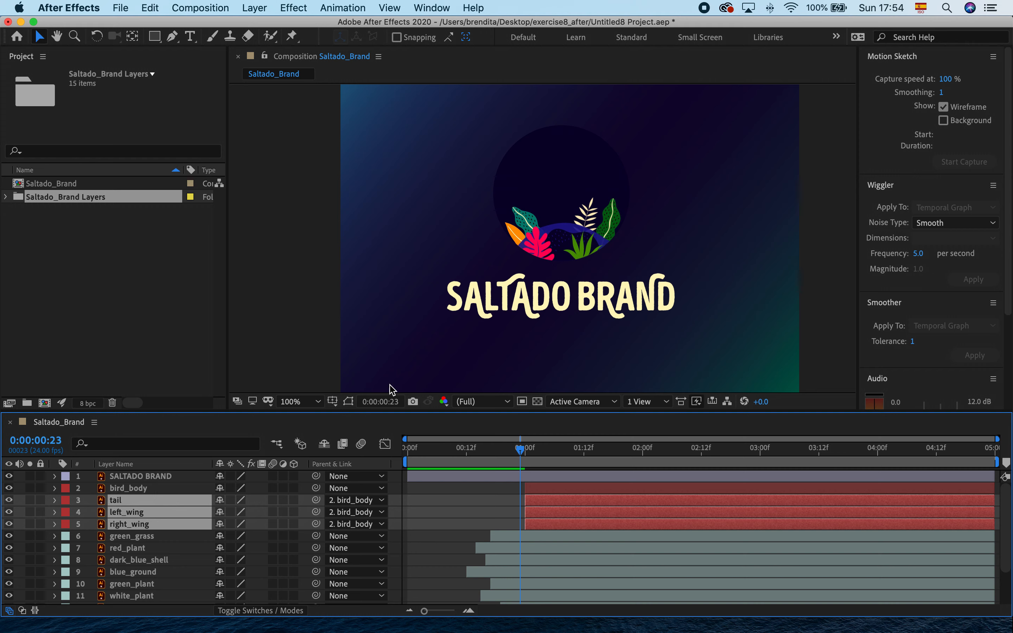
Test the parenting at 0:00:01:02 by scaling bird_body up to 135%, and restore its scale to 100%.
{"action": "left_click", "coordinate": [176, 488]}
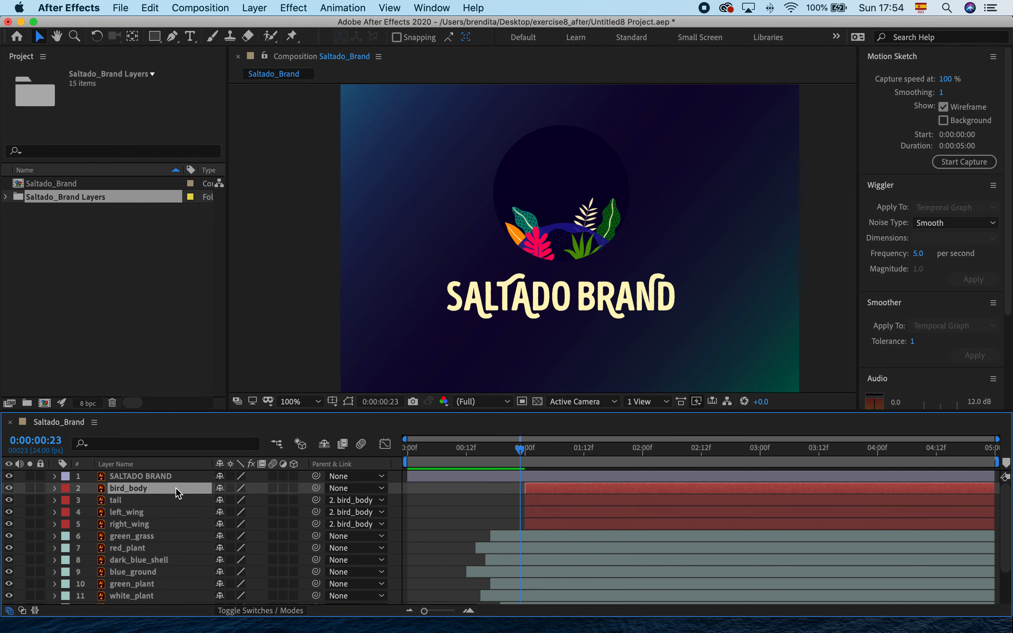
{"action": "left_click", "coordinate": [55, 488]}
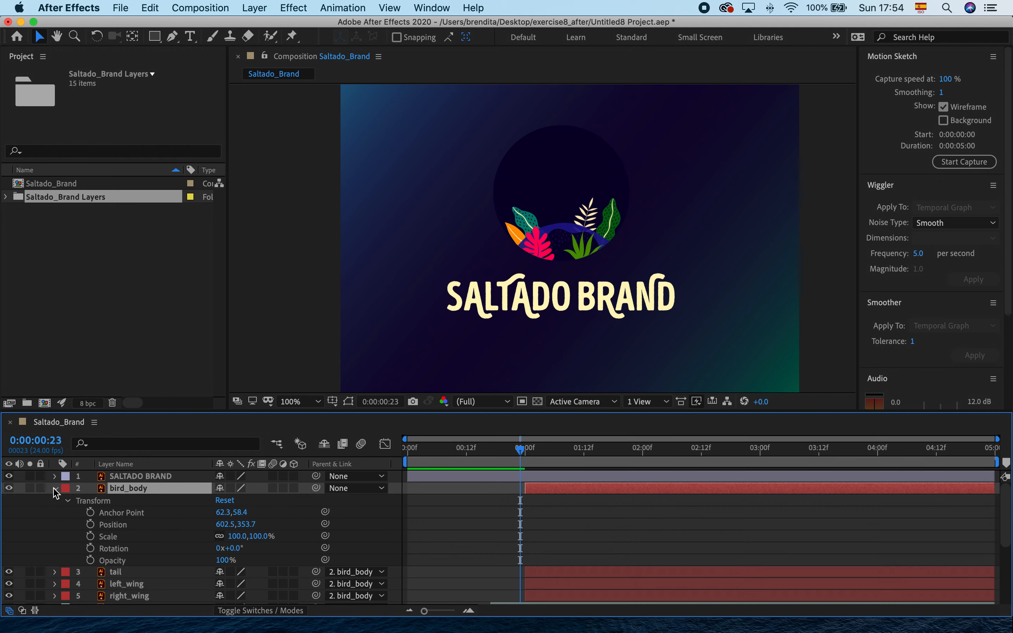
{"action": "left_click", "coordinate": [107, 538]}
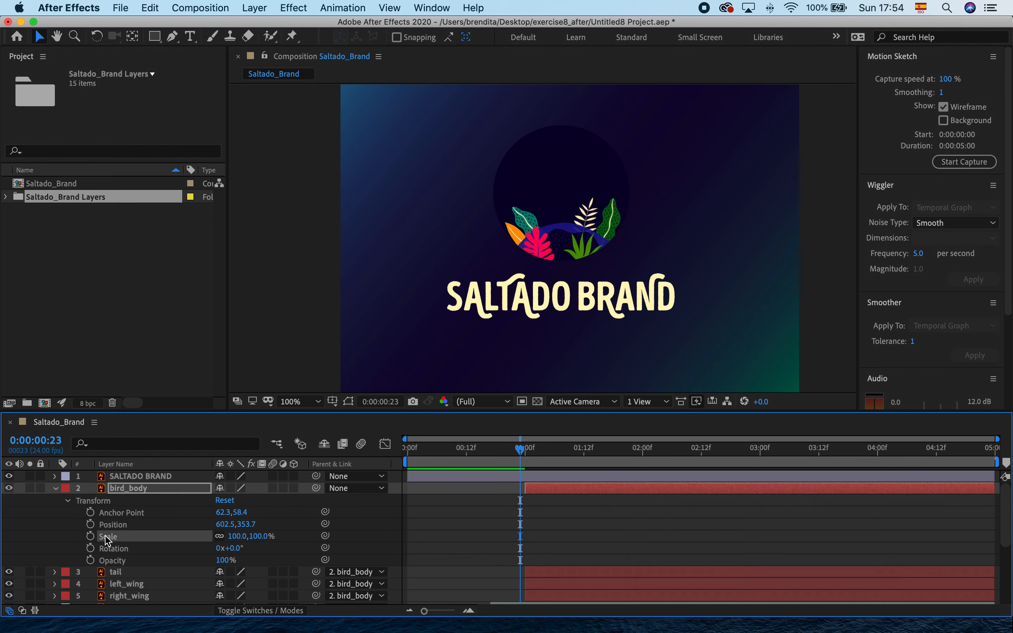
{"action": "left_click", "coordinate": [526, 451]}
{"action": "left_click", "coordinate": [535, 451]}
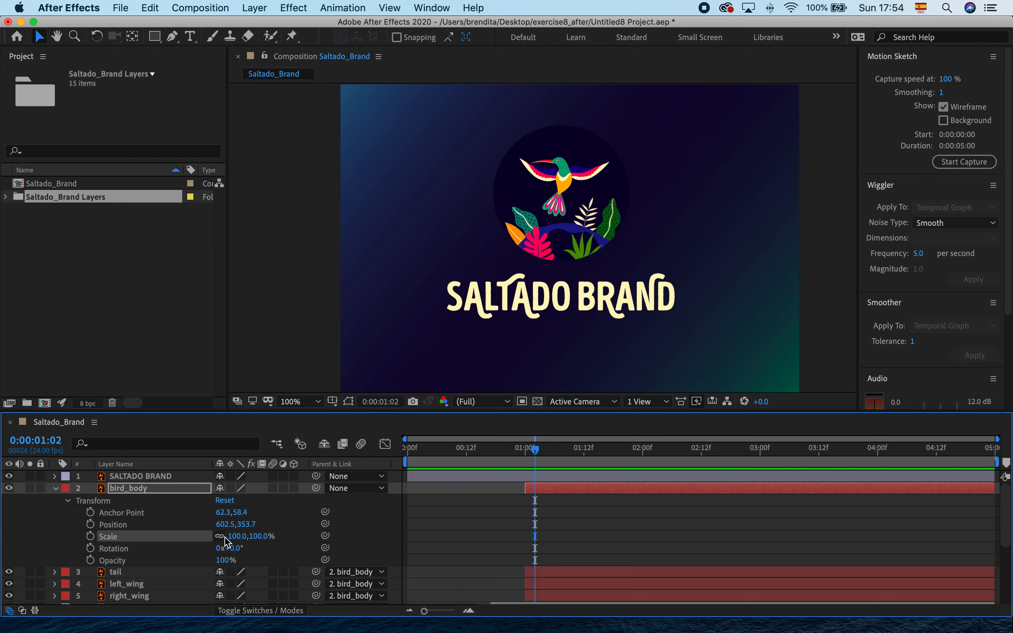
{"action": "left_click_drag", "start_coordinate": [234, 540], "coordinate": [268, 546]}
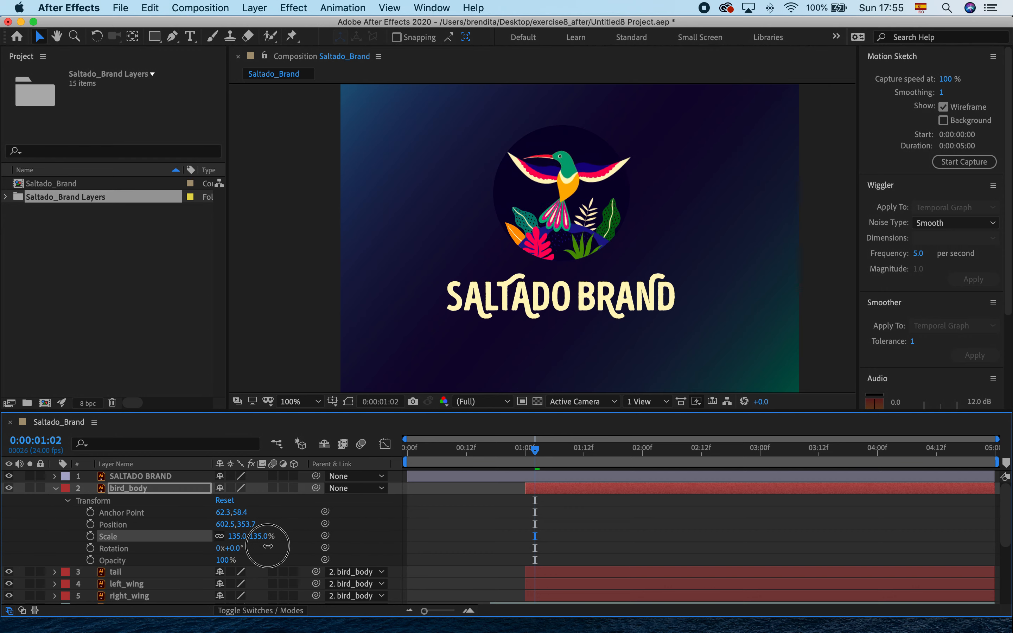
{"action": "left_click", "coordinate": [233, 538]}
{"action": "type", "text": "100"}
{"action": "key", "text": "Return"}
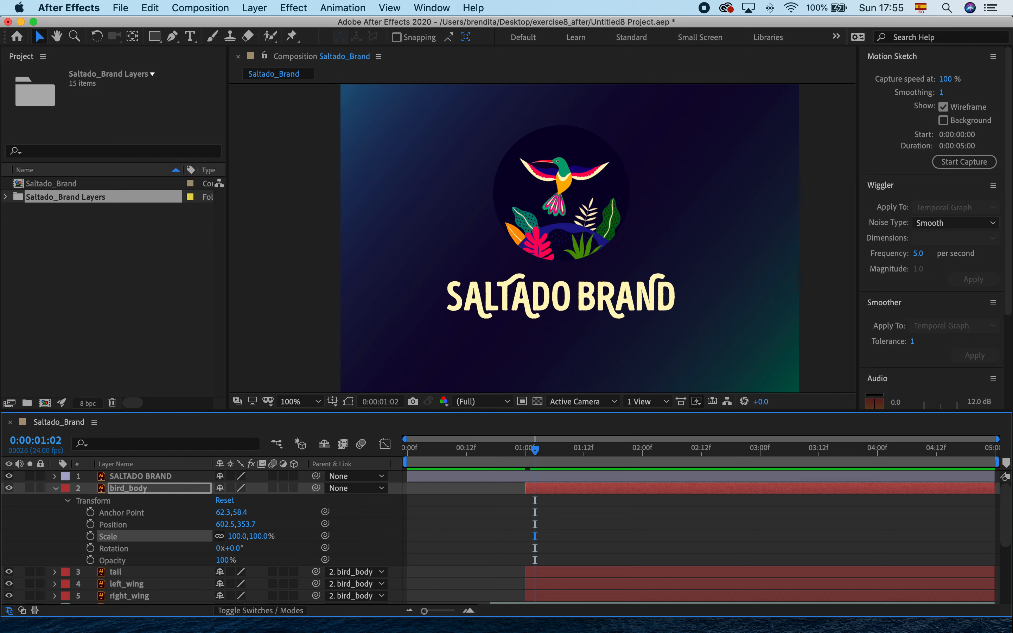
{"action": "left_click", "coordinate": [55, 488]}
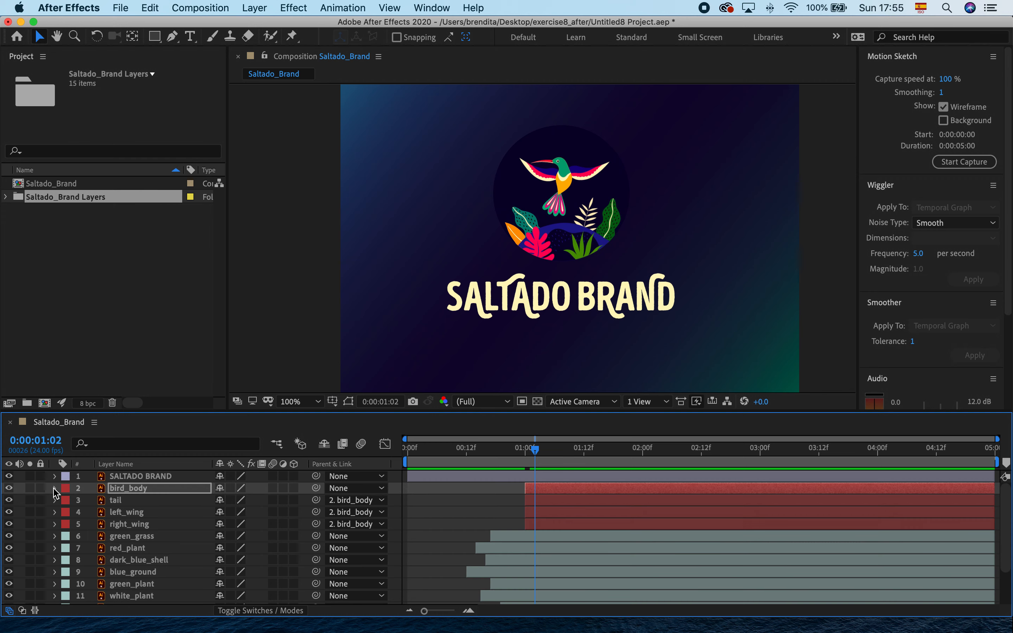
Activate the Pan Behind (Anchor Point) tool for the left_wing layer and turn on the display of layer controls.
{"action": "left_click", "coordinate": [133, 515]}
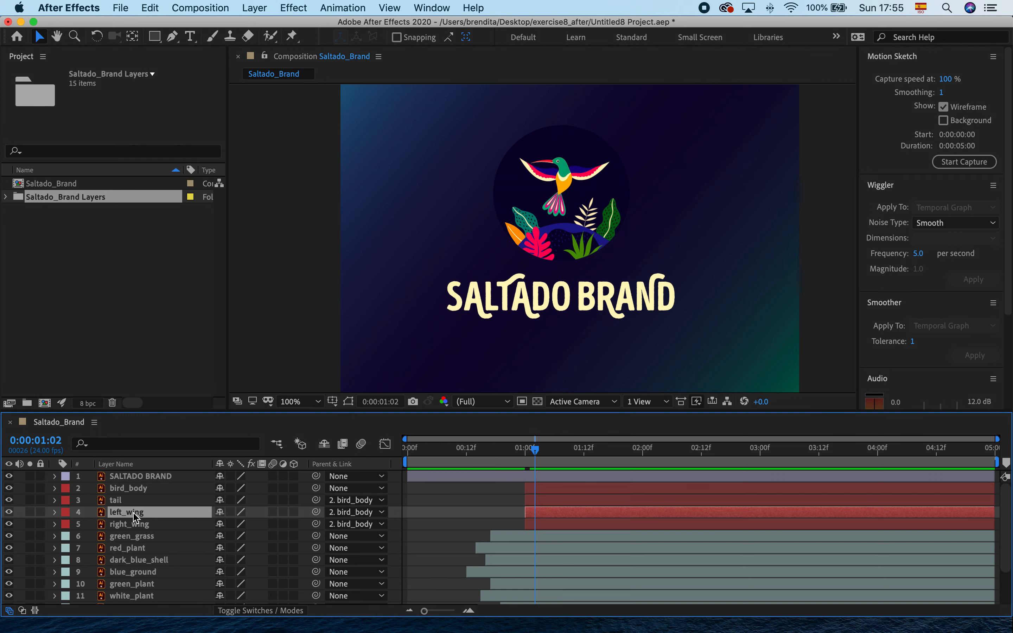
{"action": "left_click", "coordinate": [134, 42]}
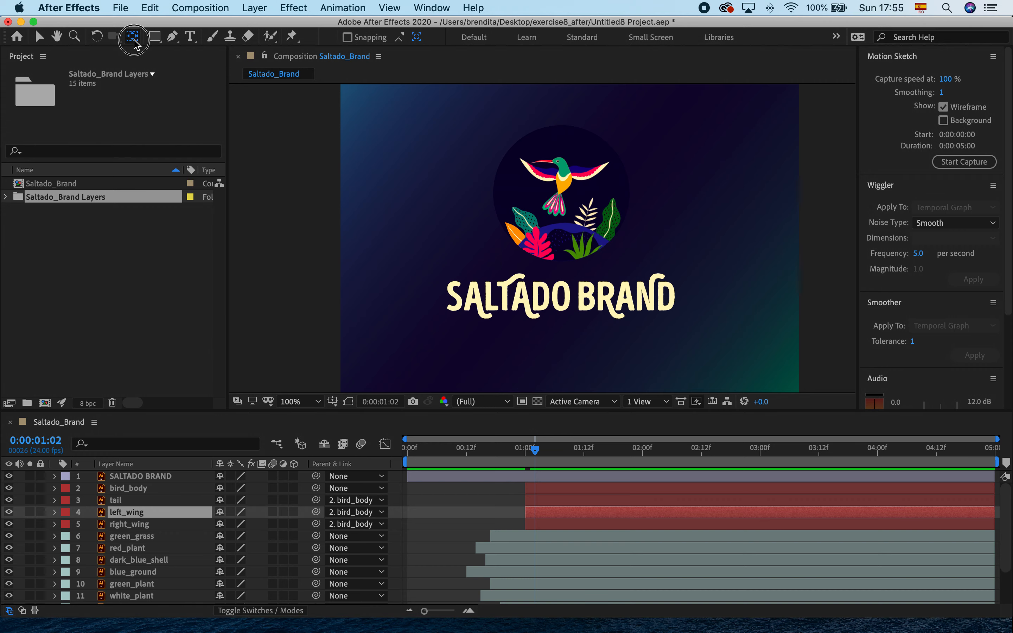
{"action": "left_click", "coordinate": [535, 175]}
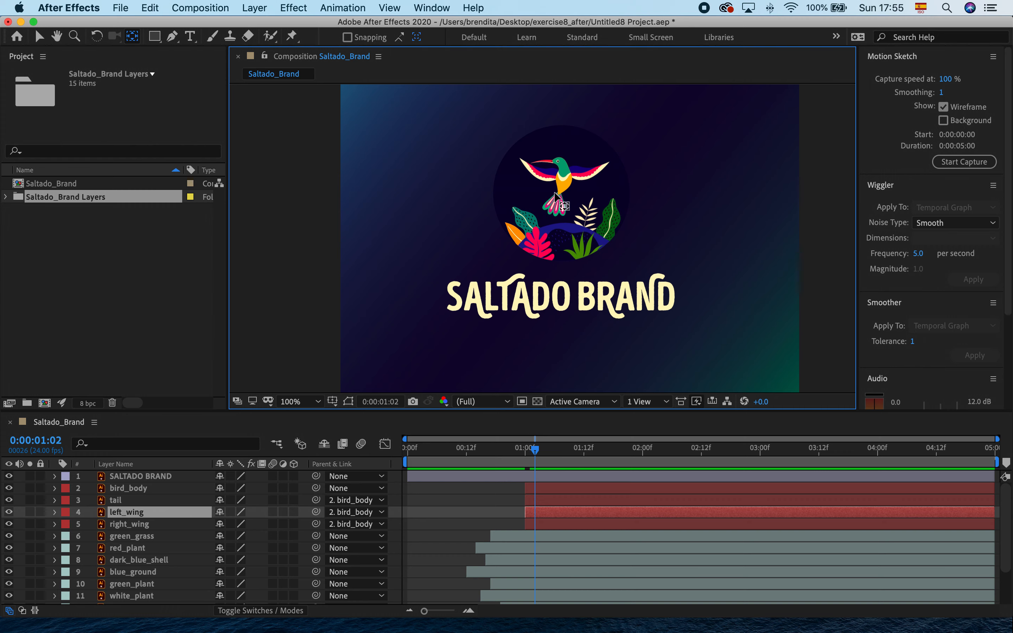
{"action": "left_click", "coordinate": [389, 6]}
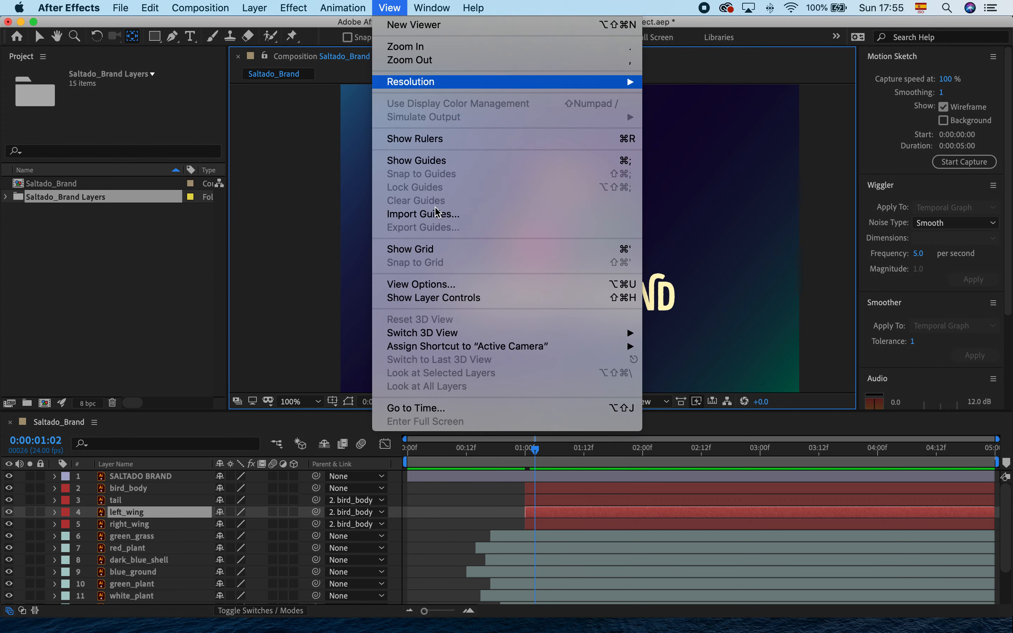
{"action": "left_click", "coordinate": [458, 307]}
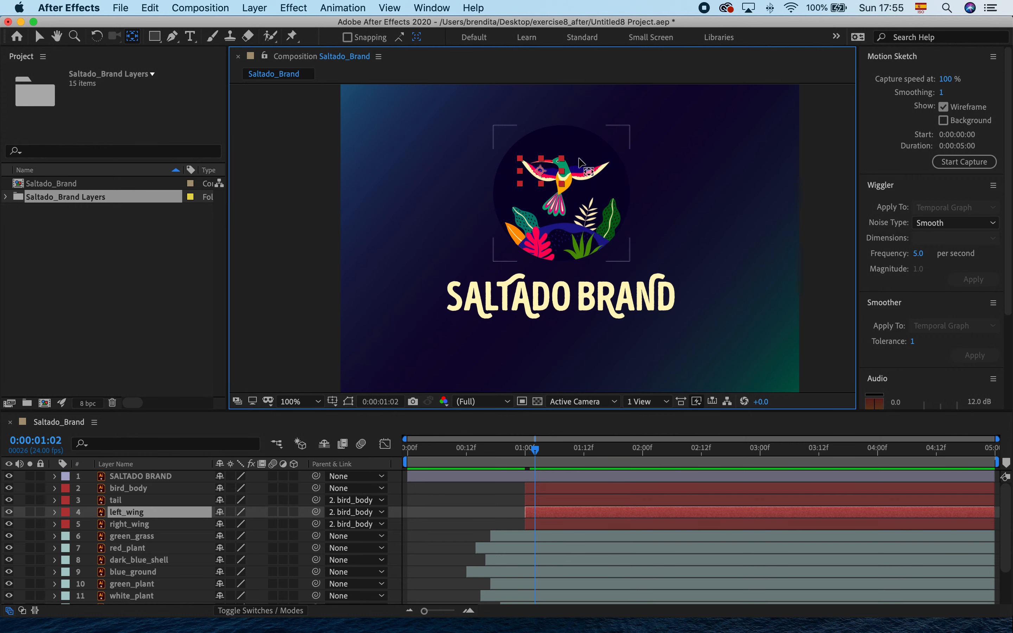
Move the anchor points of left_wing and right_wing to where each wing joins the bird's body.
{"action": "scroll", "coordinate": [579, 161], "scroll_direction": "up", "scroll_amount": 1}
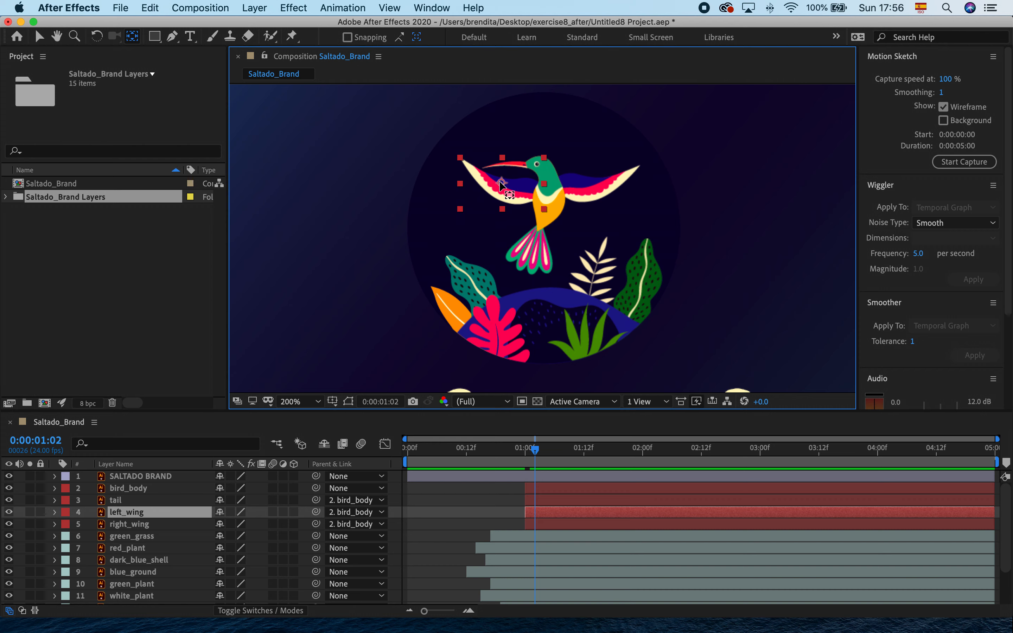
{"action": "left_click_drag", "start_coordinate": [501, 184], "coordinate": [531, 195]}
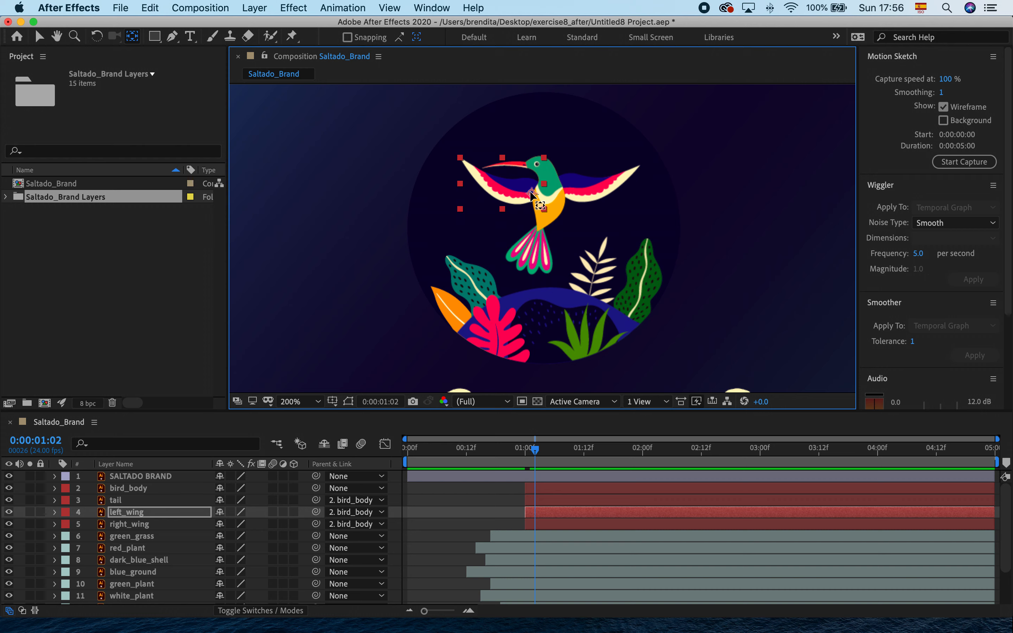
{"action": "left_click", "coordinate": [167, 524]}
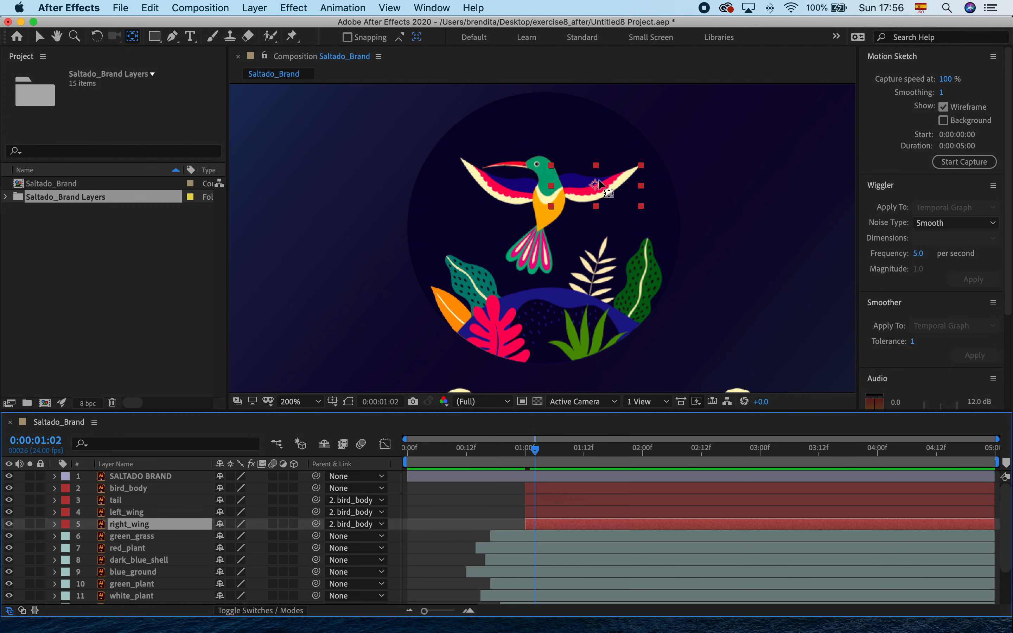
{"action": "left_click_drag", "start_coordinate": [597, 184], "coordinate": [564, 189]}
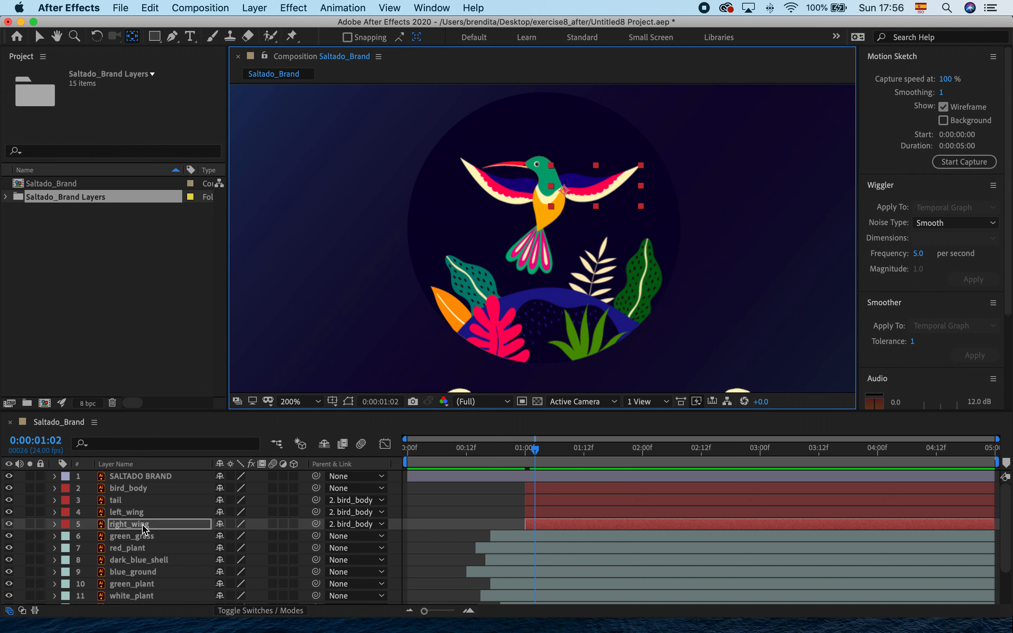
Reveal the right_wing layer's rotation, test how the wing pivots, and reset its rotation to 0°.
{"action": "key", "text": "r"}
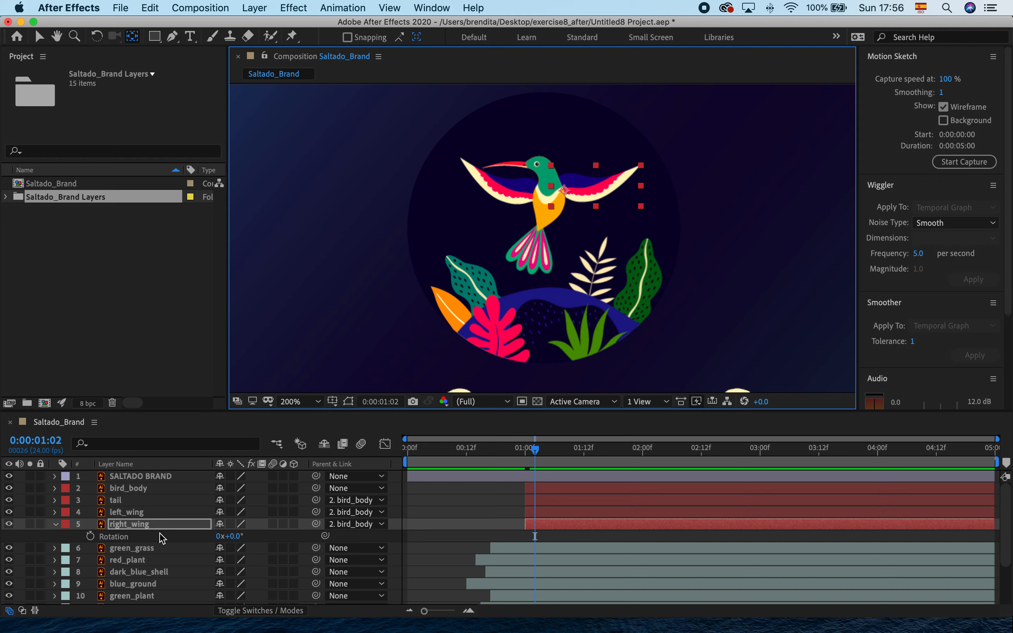
{"action": "mouse_move", "coordinate": [232, 541]}
{"action": "left_mouse_down"}
{"action": "mouse_move", "coordinate": [254, 537]}
{"action": "mouse_move", "coordinate": [208, 529]}
{"action": "mouse_move", "coordinate": [251, 537]}
{"action": "mouse_move", "coordinate": [229, 535]}
{"action": "mouse_move", "coordinate": [239, 537]}
{"action": "left_mouse_up"}
{"action": "left_click", "coordinate": [238, 537]}
{"action": "type", "text": "0"}
{"action": "key", "text": "Return"}
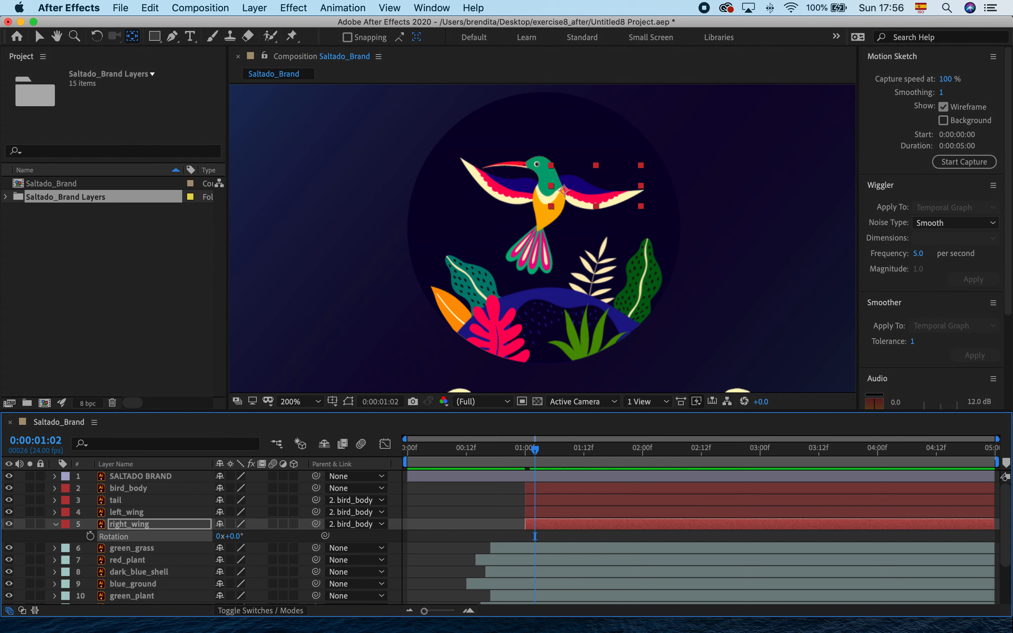
Reveal the left_wing layer's rotation, test how the wing pivots, and reset its rotation to 0°.
{"action": "left_click", "coordinate": [187, 513]}
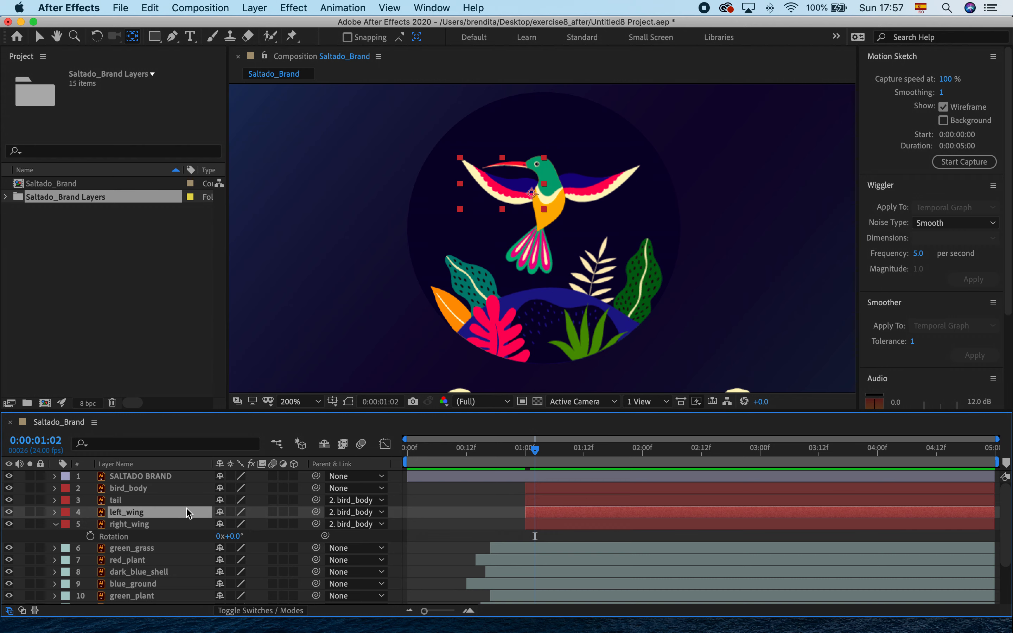
{"action": "key", "text": "r"}
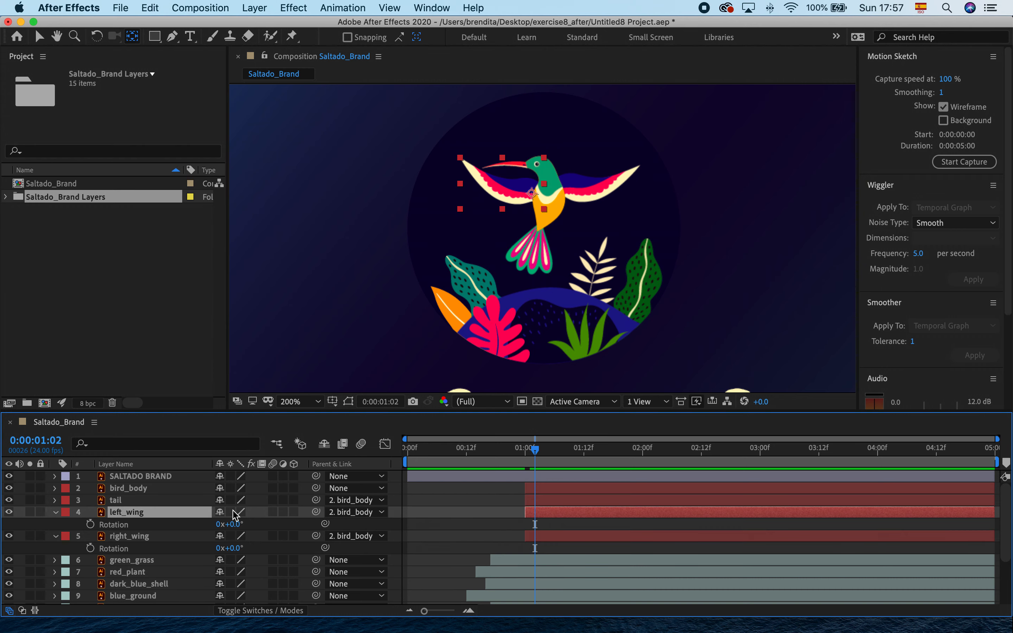
{"action": "left_click", "coordinate": [234, 526]}
{"action": "left_click", "coordinate": [220, 524]}
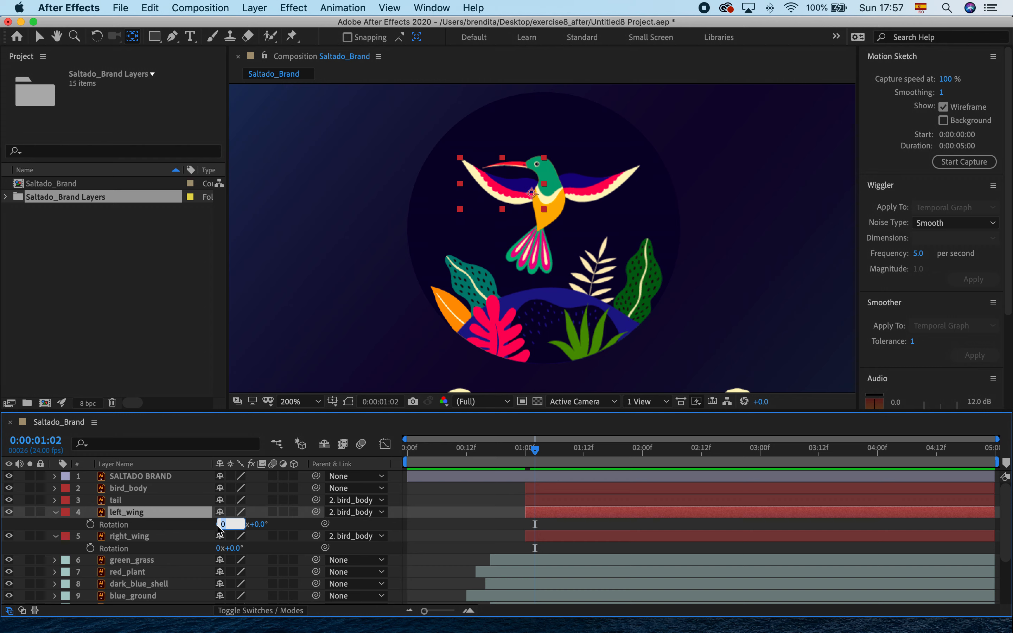
{"action": "left_click", "coordinate": [258, 525]}
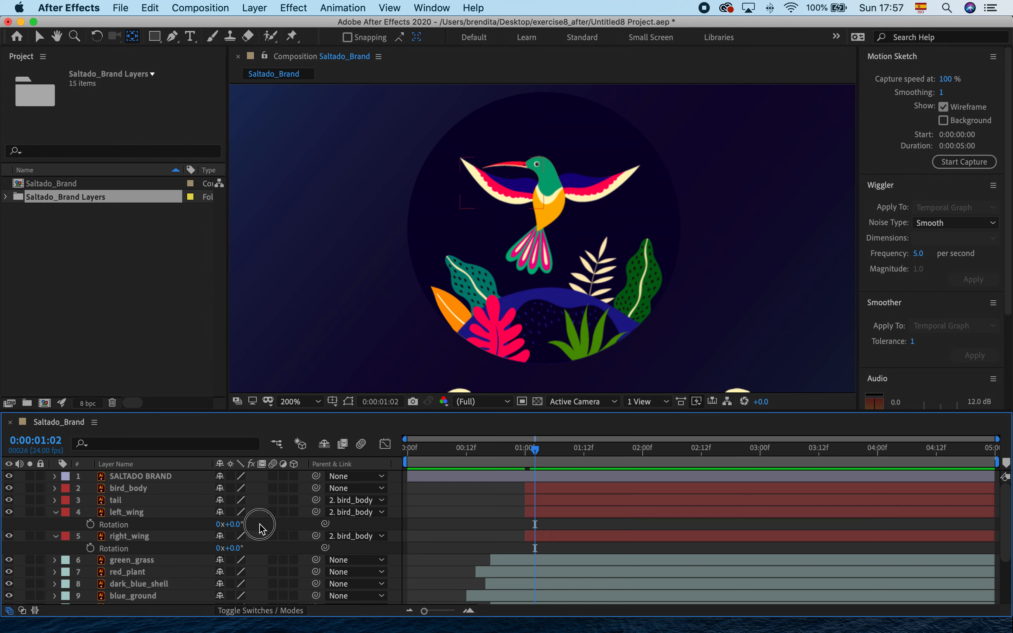
{"action": "mouse_move", "coordinate": [234, 524]}
{"action": "left_mouse_down"}
{"action": "mouse_move", "coordinate": [244, 524]}
{"action": "mouse_move", "coordinate": [222, 522]}
{"action": "mouse_move", "coordinate": [238, 523]}
{"action": "left_mouse_up"}
{"action": "left_click", "coordinate": [238, 523]}
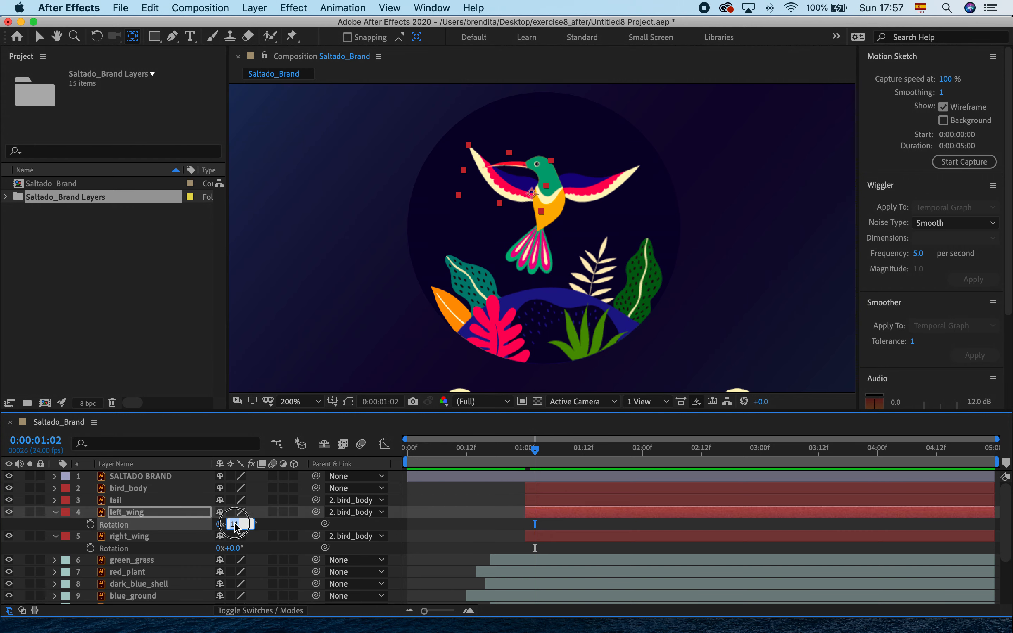
{"action": "type", "text": "0"}
{"action": "key", "text": "Return"}
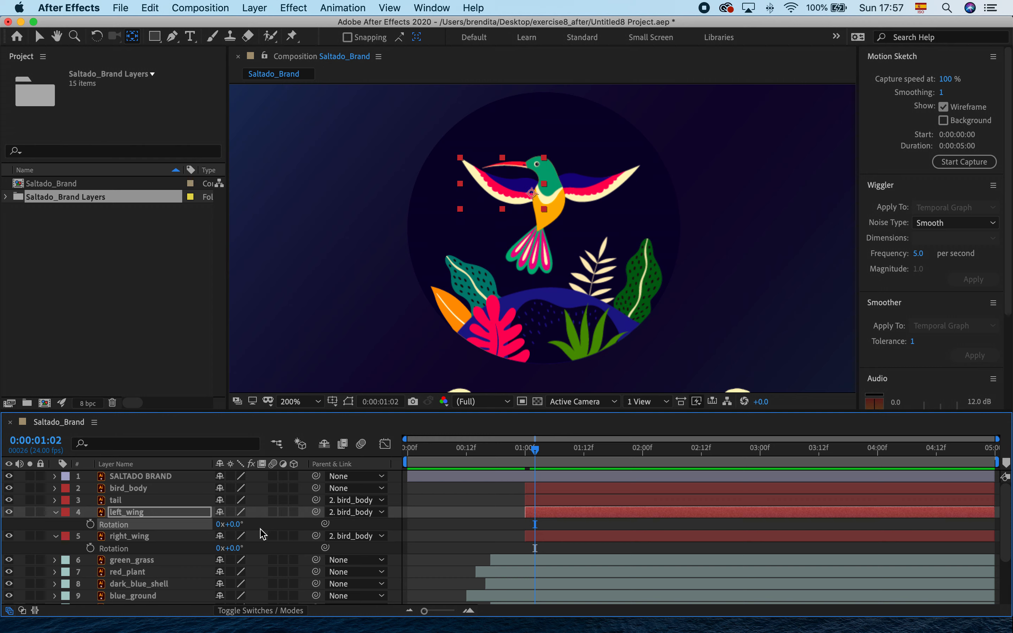
Add rotation keyframes at 0° to both left_wing and right_wing at 0:00:01:12.
{"action": "left_click_drag", "start_coordinate": [536, 454], "coordinate": [585, 456]}
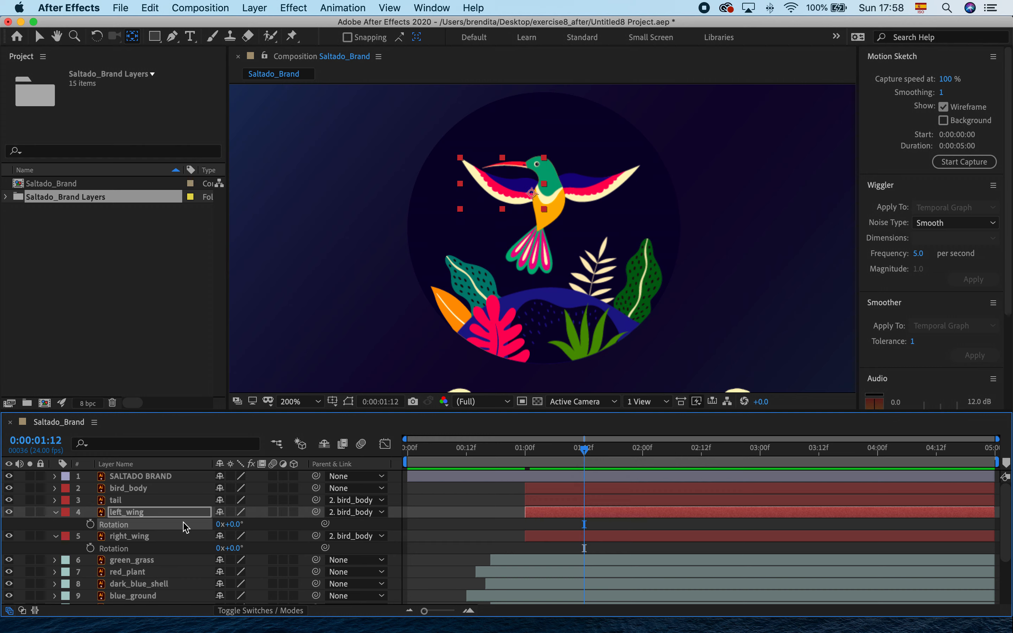
{"action": "left_click", "coordinate": [142, 539], "text": "shift"}
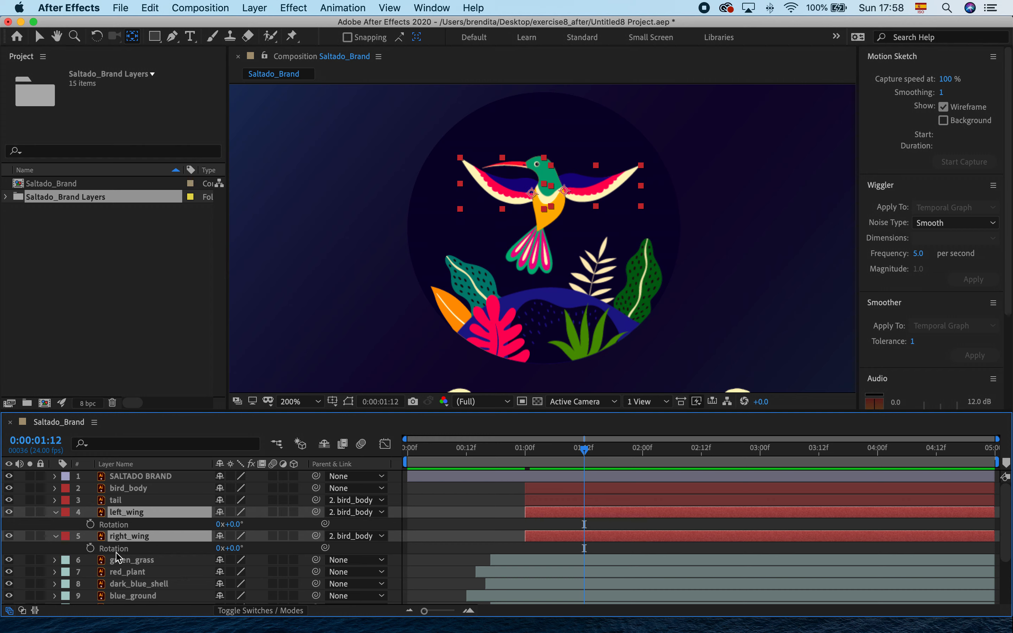
{"action": "left_click", "coordinate": [90, 524]}
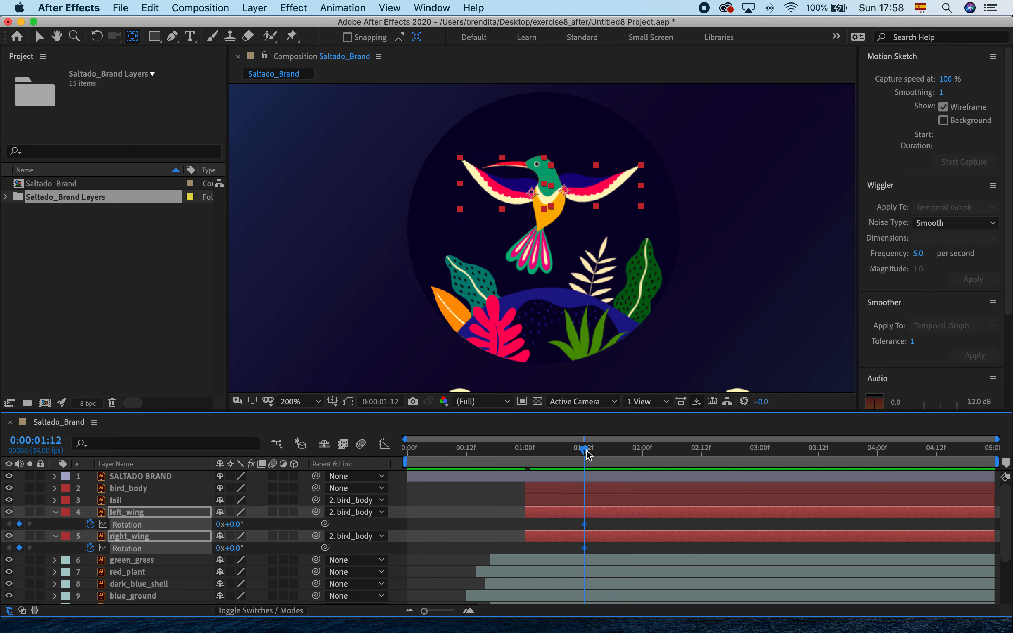
Keyframe the rotation at 0:00:01:00, with left_wing at -50° and right_wing at 50°.
{"action": "left_click_drag", "start_coordinate": [585, 453], "coordinate": [528, 454]}
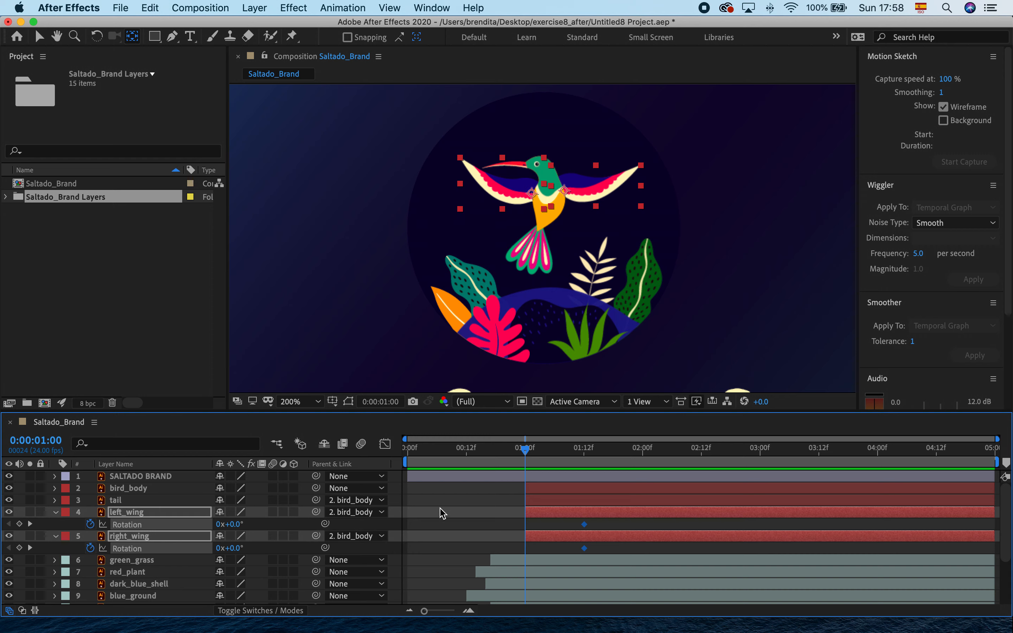
{"action": "left_click", "coordinate": [444, 545]}
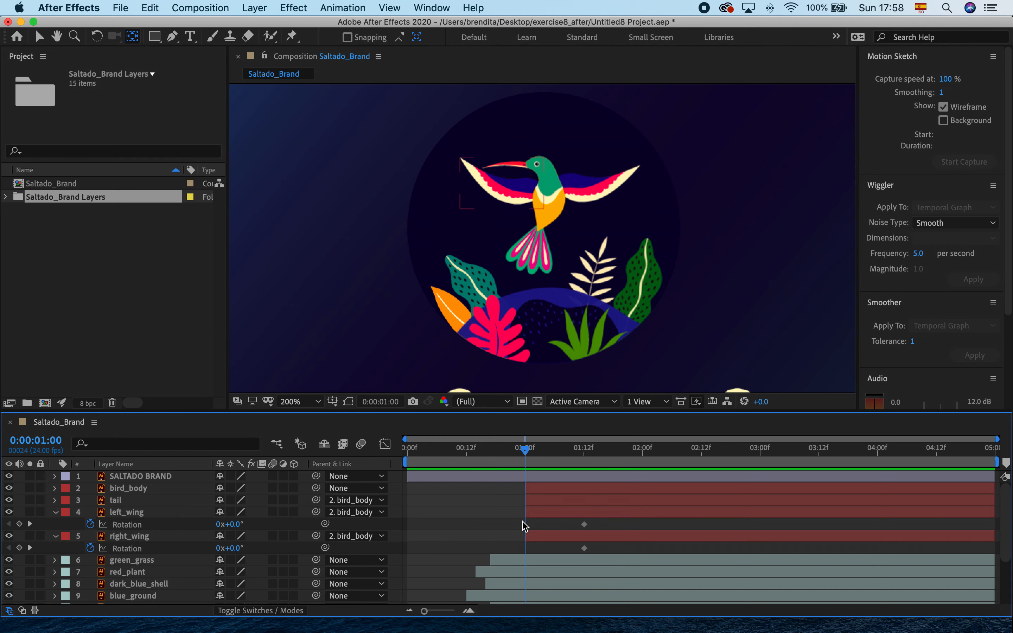
{"action": "left_click", "coordinate": [233, 525]}
{"action": "type", "text": "-50"}
{"action": "key", "text": "Return"}
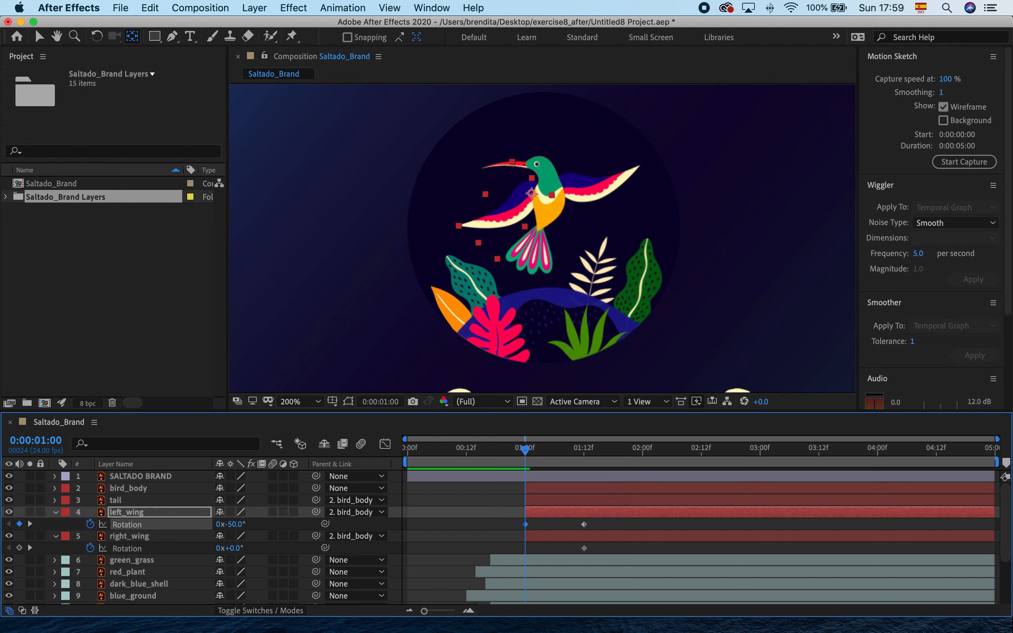
{"action": "left_click", "coordinate": [234, 549]}
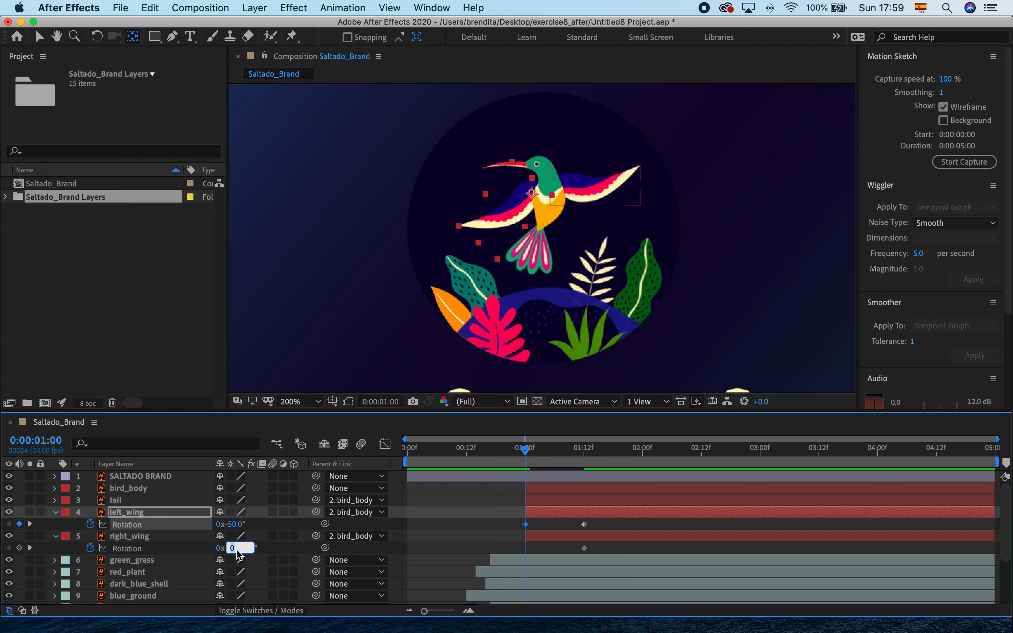
{"action": "type", "text": "50"}
{"action": "key", "text": "Return"}
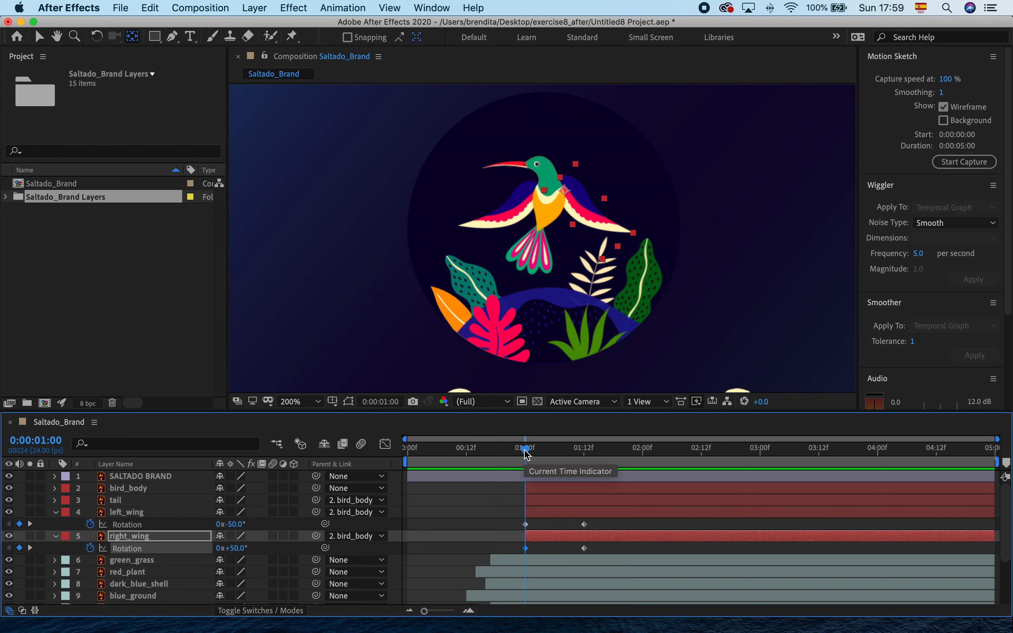
Preview the wing animation and switch to the Selection tool.
{"action": "key", "text": "space"}
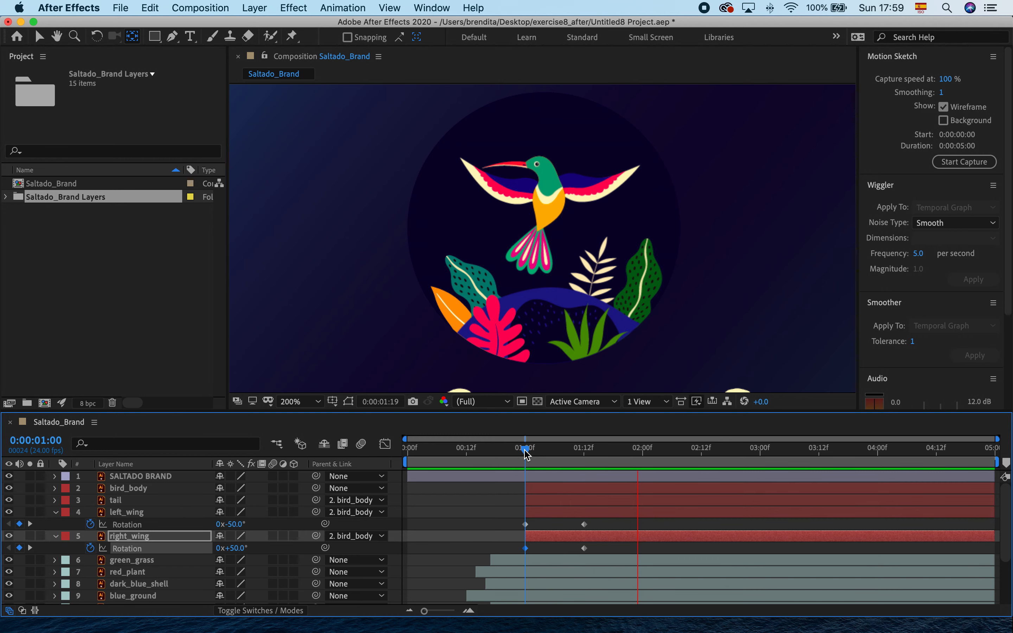
{"action": "key", "text": "space"}
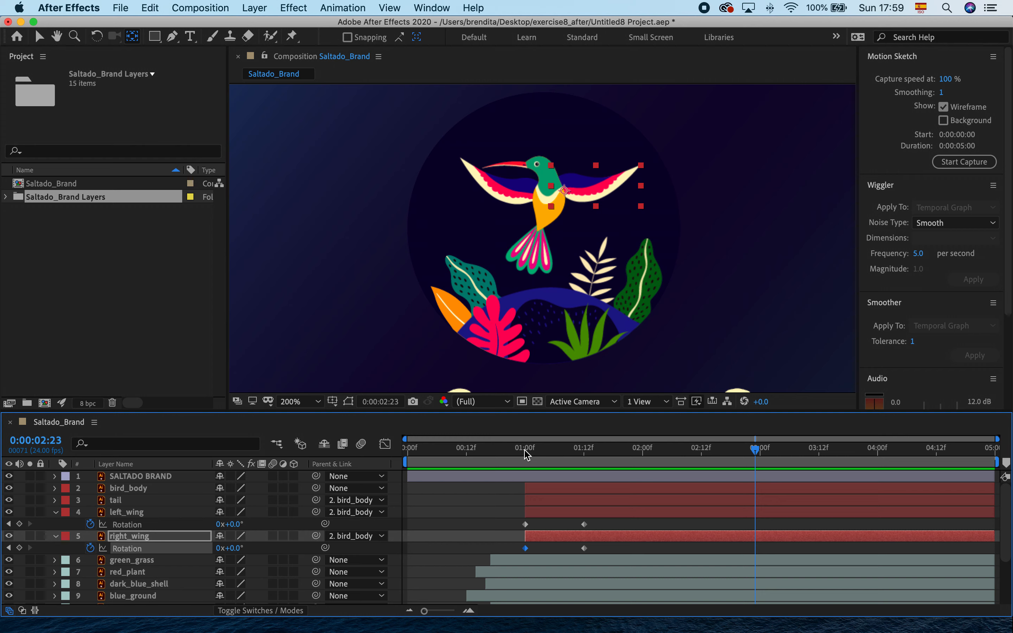
{"action": "key", "text": "v"}
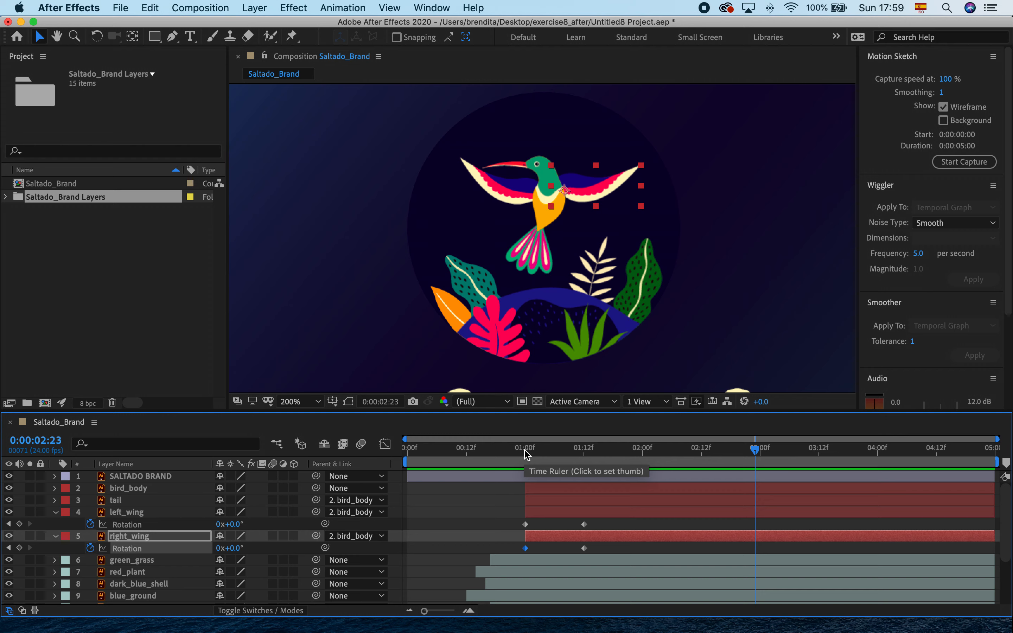
Add a position keyframe to the bird_body layer at 0:00:01:12.
{"action": "left_click", "coordinate": [133, 491]}
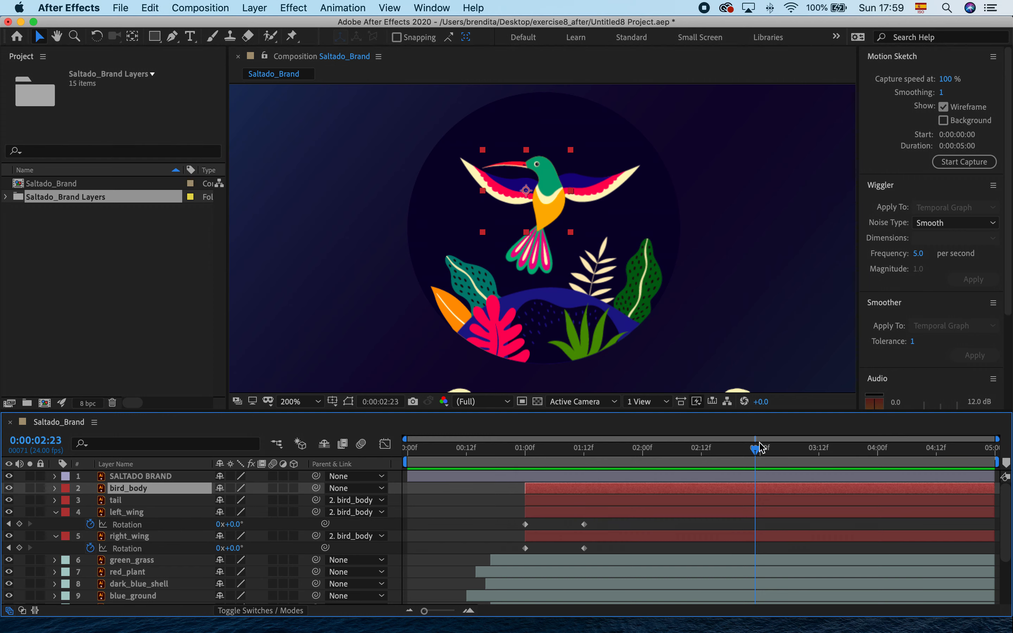
{"action": "left_click_drag", "start_coordinate": [756, 450], "coordinate": [529, 454]}
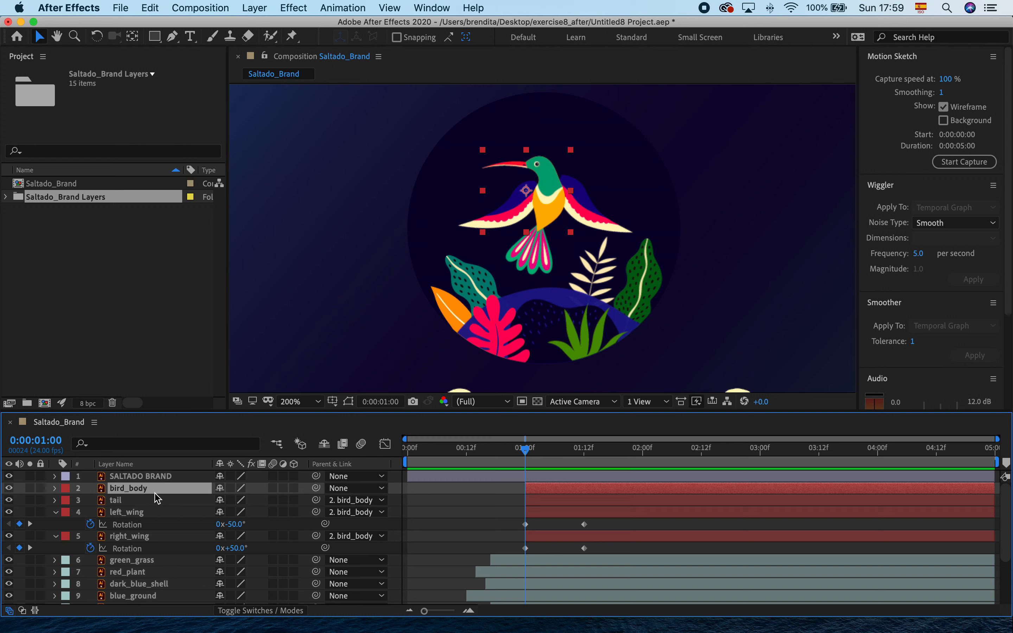
{"action": "left_click_drag", "start_coordinate": [525, 450], "coordinate": [588, 454]}
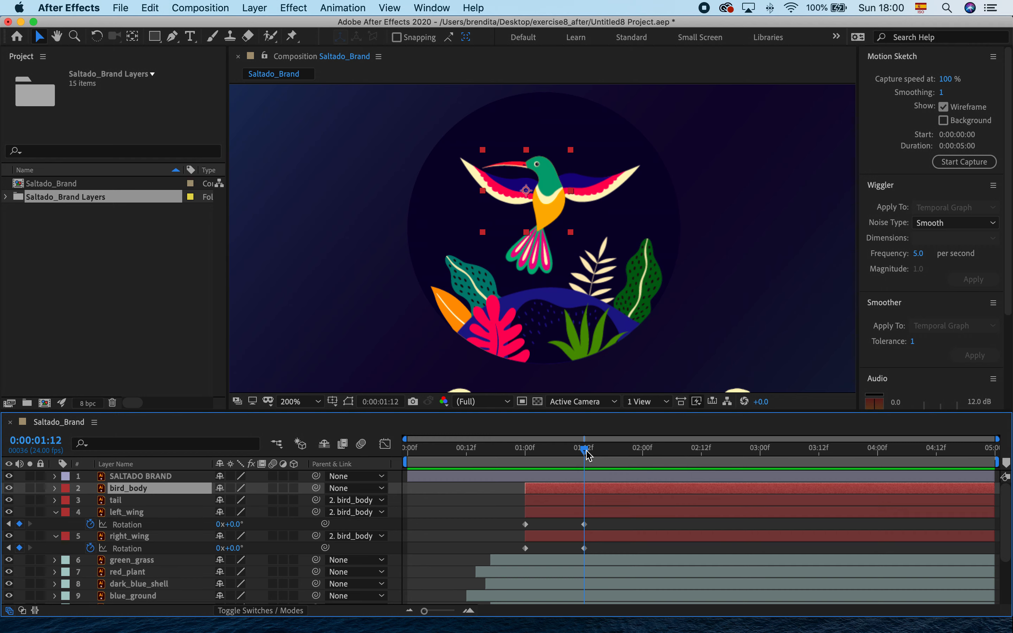
{"action": "key", "text": "p"}
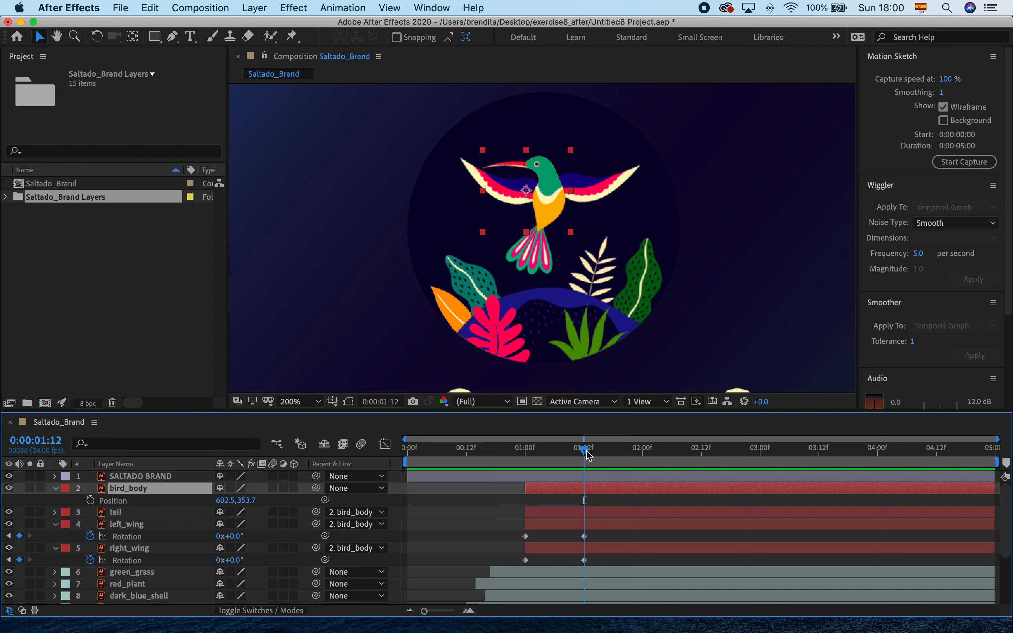
{"action": "left_click", "coordinate": [90, 500]}
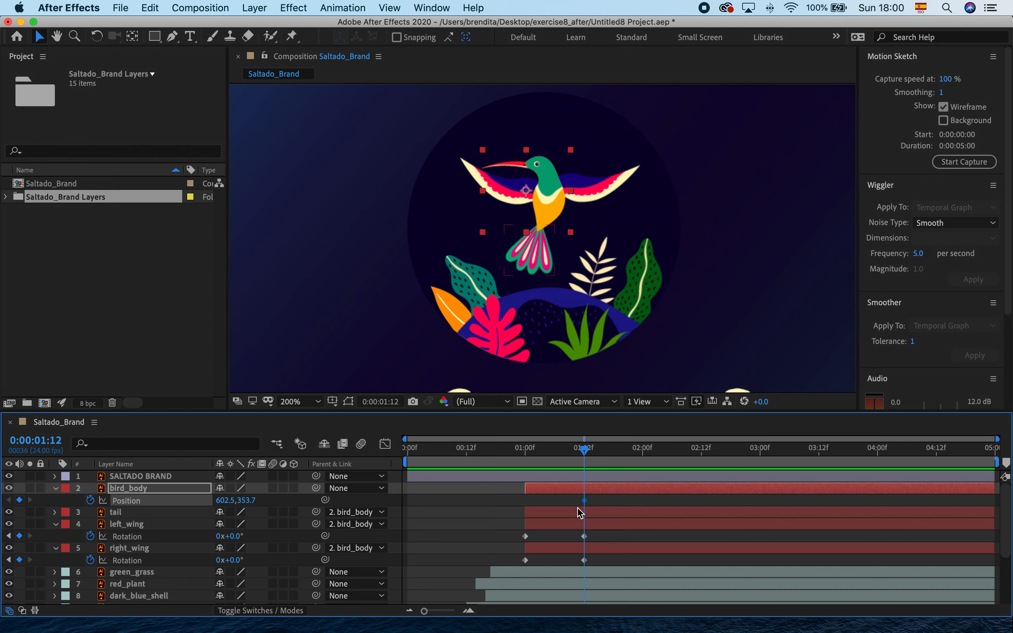
At 0:00:01:00, keyframe bird_body beyond the composition's lower-left corner, at about -249.5, 1247.7.
{"action": "left_click", "coordinate": [573, 451]}
{"action": "left_click_drag", "start_coordinate": [574, 450], "coordinate": [527, 461]}
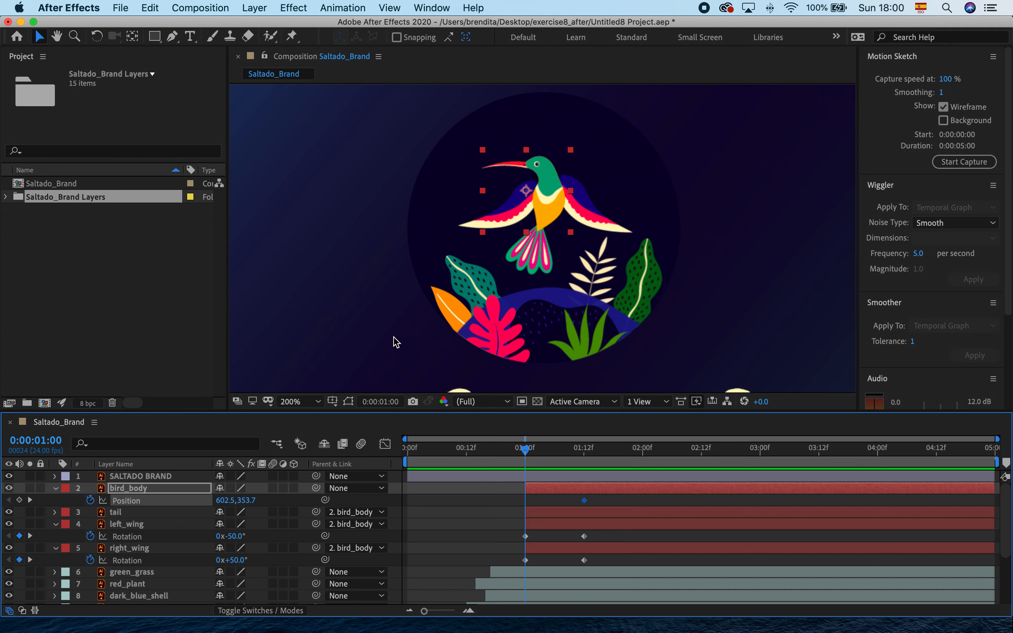
{"action": "scroll", "coordinate": [402, 288], "scroll_direction": "down", "scroll_amount": 1}
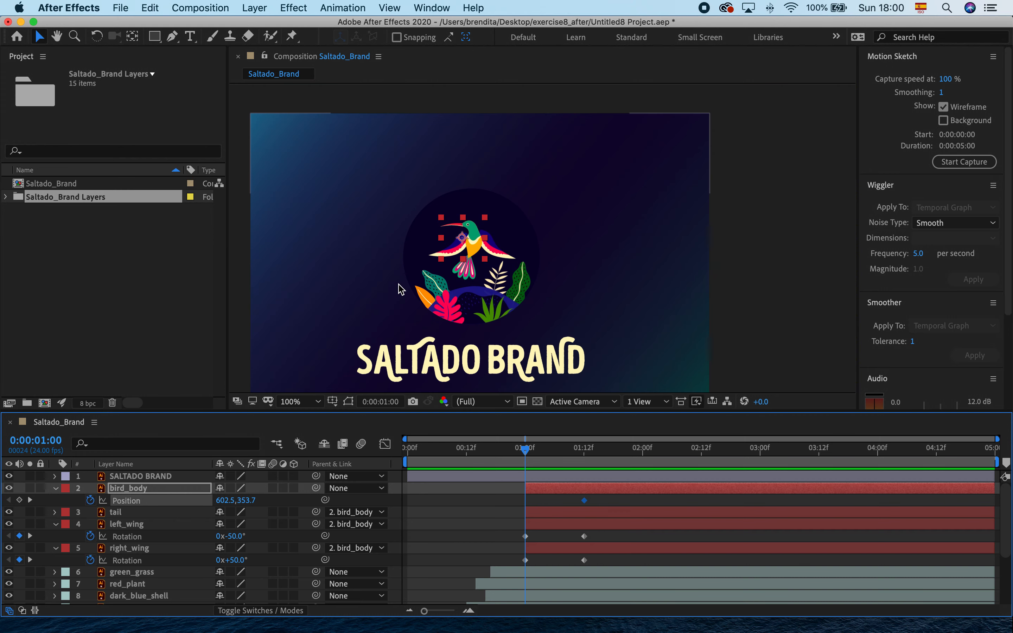
{"action": "left_click_drag", "start_coordinate": [473, 241], "coordinate": [327, 313]}
{"action": "scroll", "coordinate": [328, 313], "scroll_direction": "down", "scroll_amount": 6}
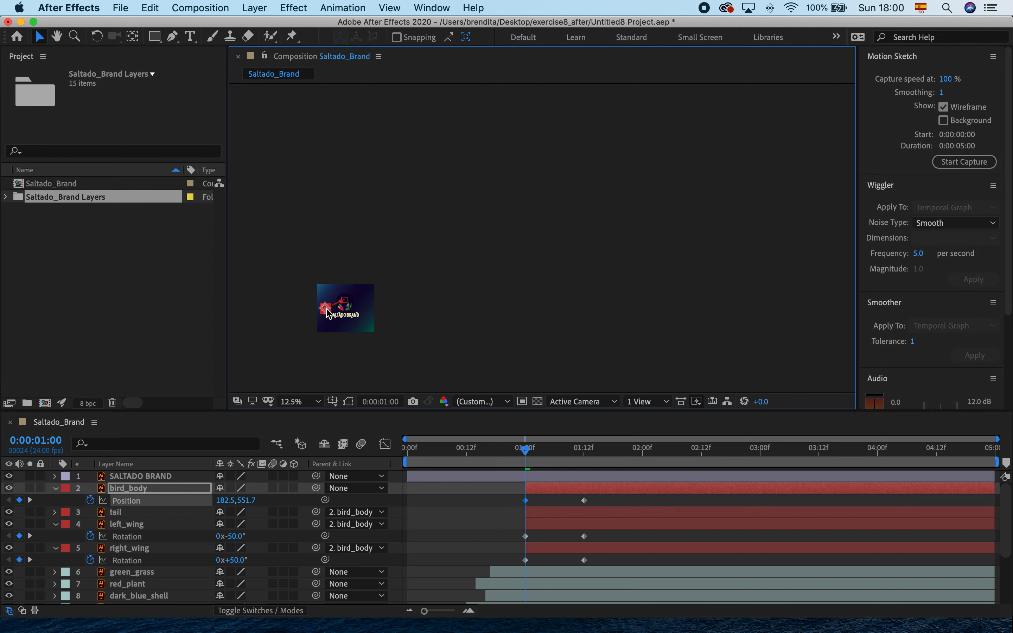
{"action": "scroll", "coordinate": [326, 309], "scroll_direction": "up", "scroll_amount": 4}
{"action": "scroll", "coordinate": [326, 310], "scroll_direction": "down", "scroll_amount": 3}
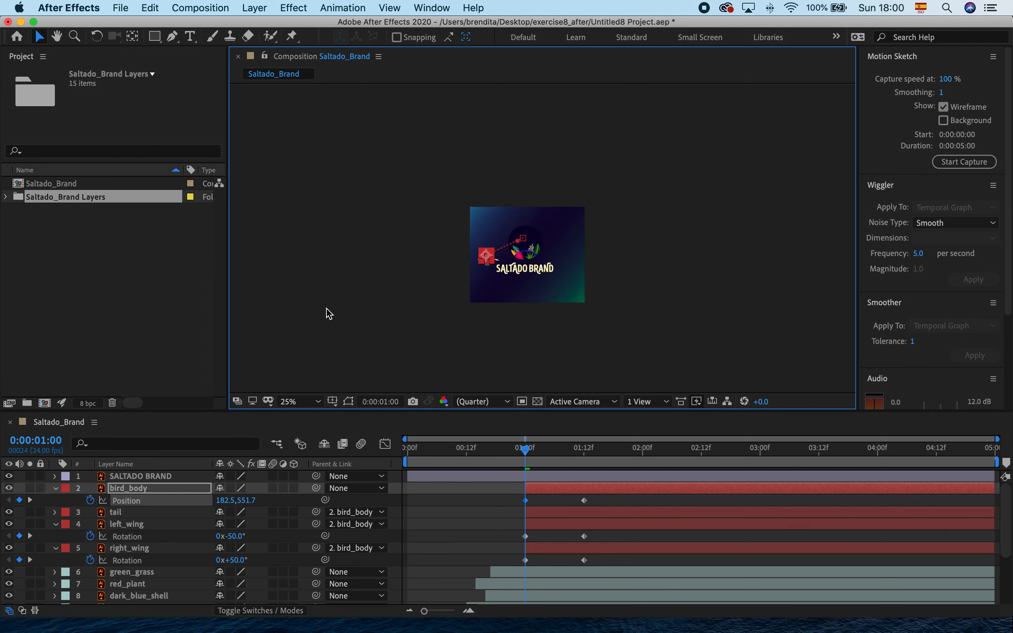
{"action": "left_click_drag", "start_coordinate": [485, 256], "coordinate": [447, 318]}
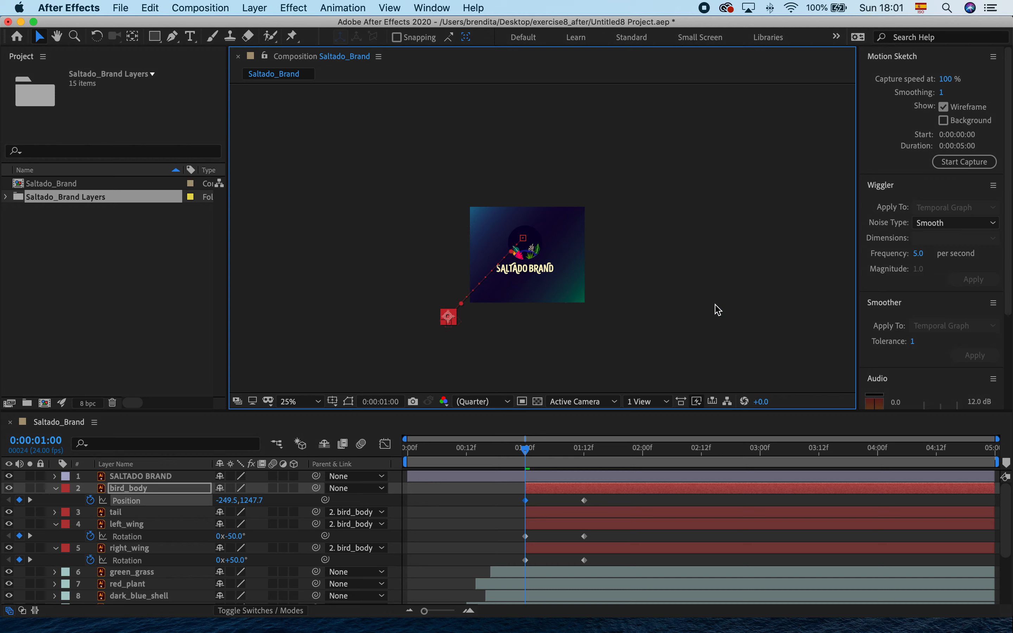
Enlarge the composition view at 0:00:01:12 and move the start point of the bird's motion path to about -177.5, 1195.7.
{"action": "left_click", "coordinate": [527, 449]}
{"action": "left_click_drag", "start_coordinate": [527, 451], "coordinate": [588, 460]}
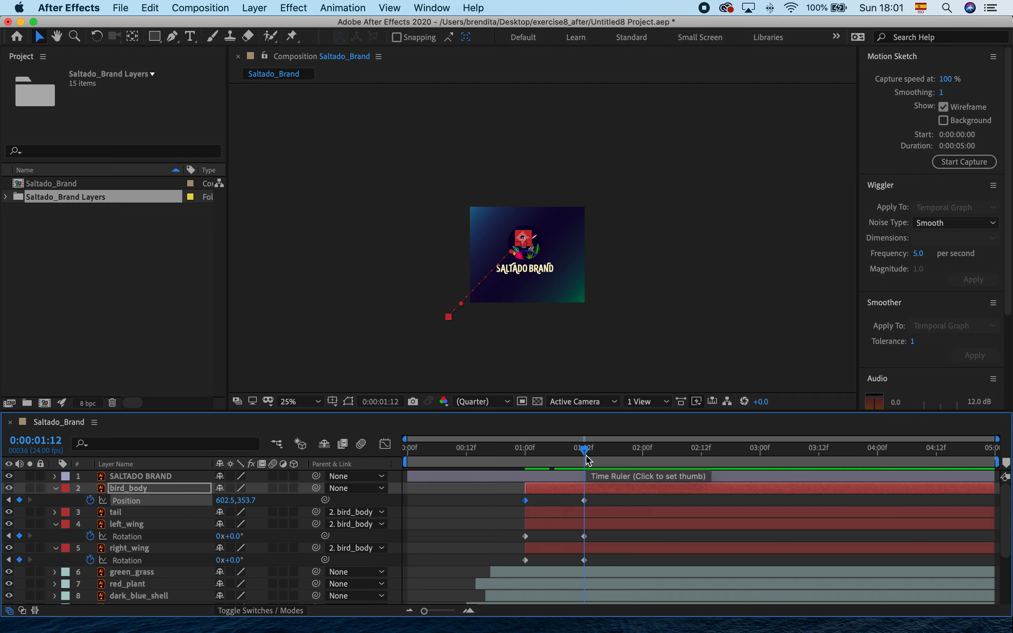
{"action": "key", "text": "period"}
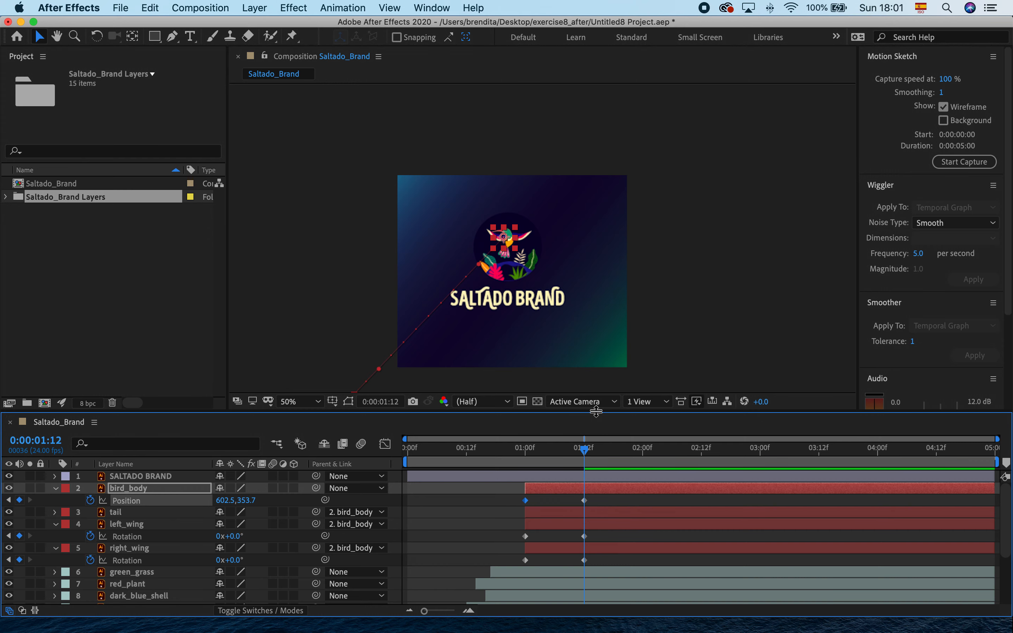
{"action": "left_click_drag", "start_coordinate": [596, 412], "coordinate": [589, 494]}
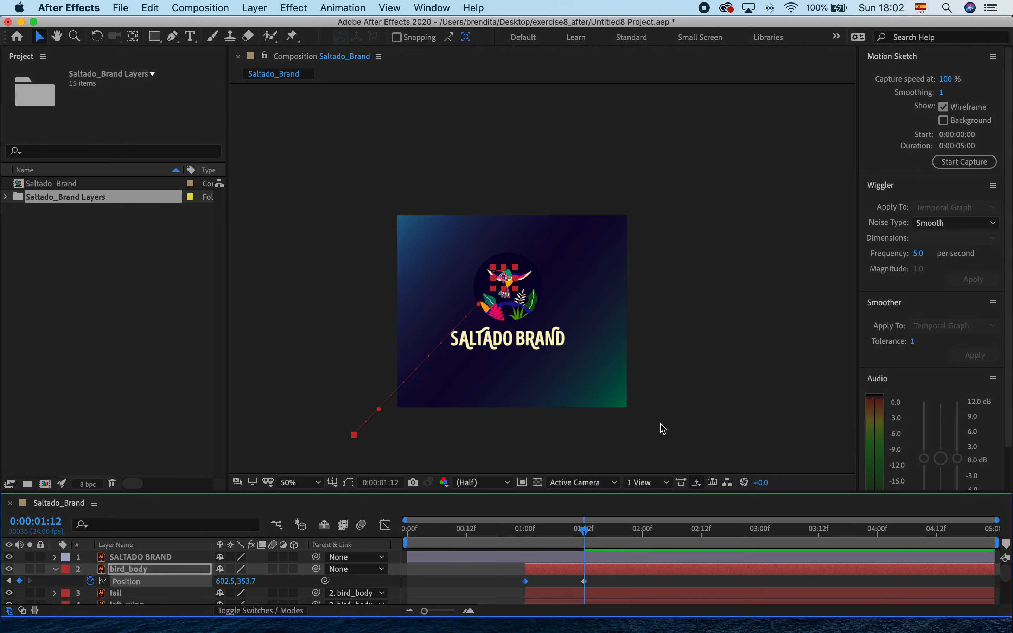
{"action": "key", "text": "h"}
{"action": "left_click_drag", "start_coordinate": [670, 421], "coordinate": [688, 367]}
{"action": "key", "text": "v"}
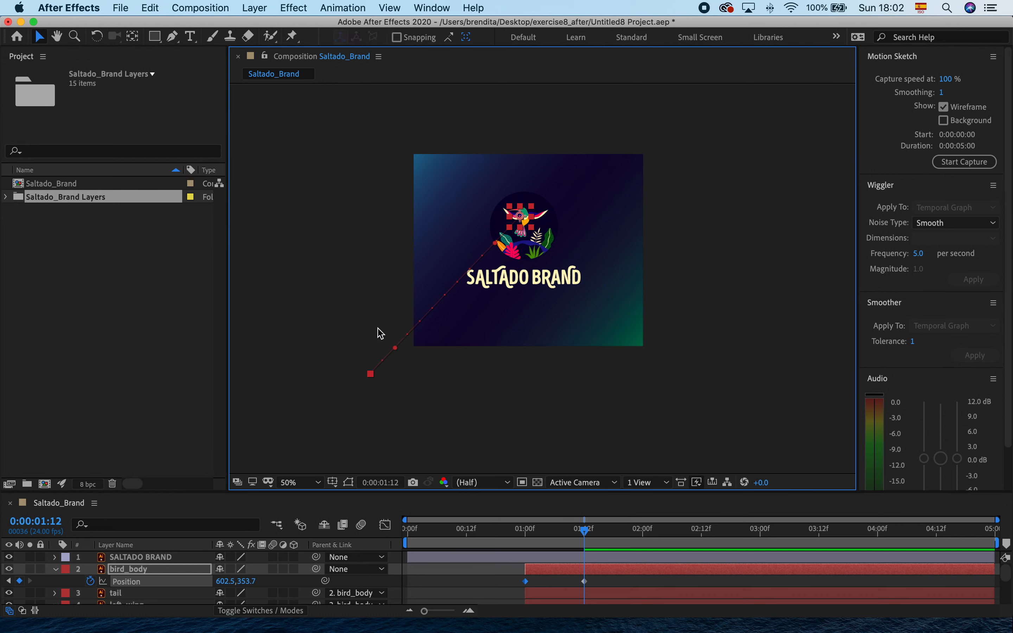
{"action": "mouse_move", "coordinate": [372, 375]}
{"action": "left_mouse_down"}
{"action": "mouse_move", "coordinate": [390, 379]}
{"action": "mouse_move", "coordinate": [383, 365]}
{"action": "left_mouse_up"}
{"action": "left_click_drag", "start_coordinate": [521, 217], "coordinate": [531, 228]}
{"action": "left_click_drag", "start_coordinate": [409, 343], "coordinate": [548, 368]}
{"action": "key", "text": "super+z"}
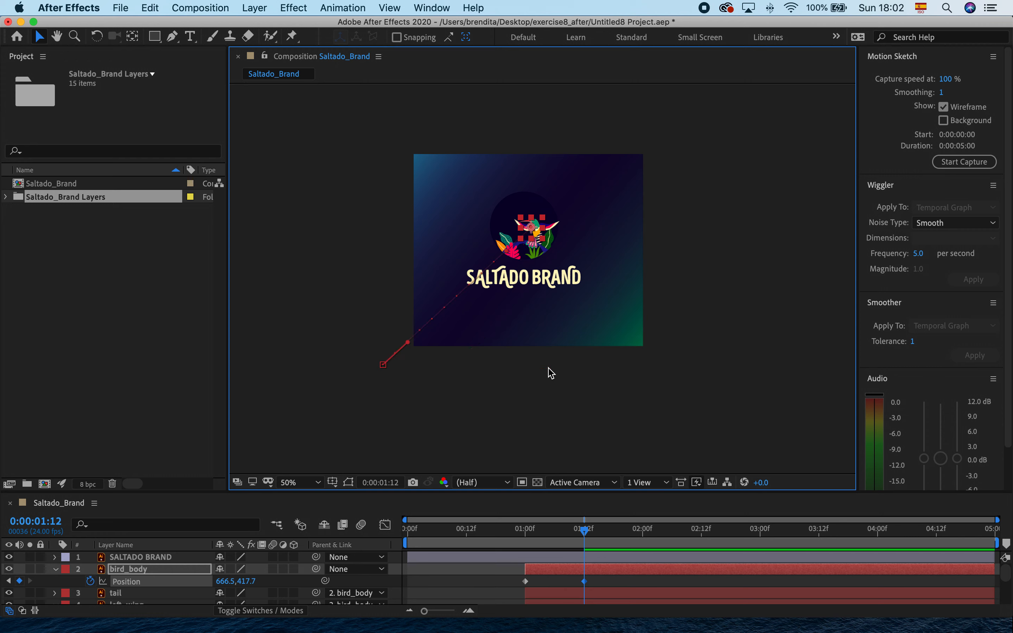
{"action": "key", "text": "super+z"}
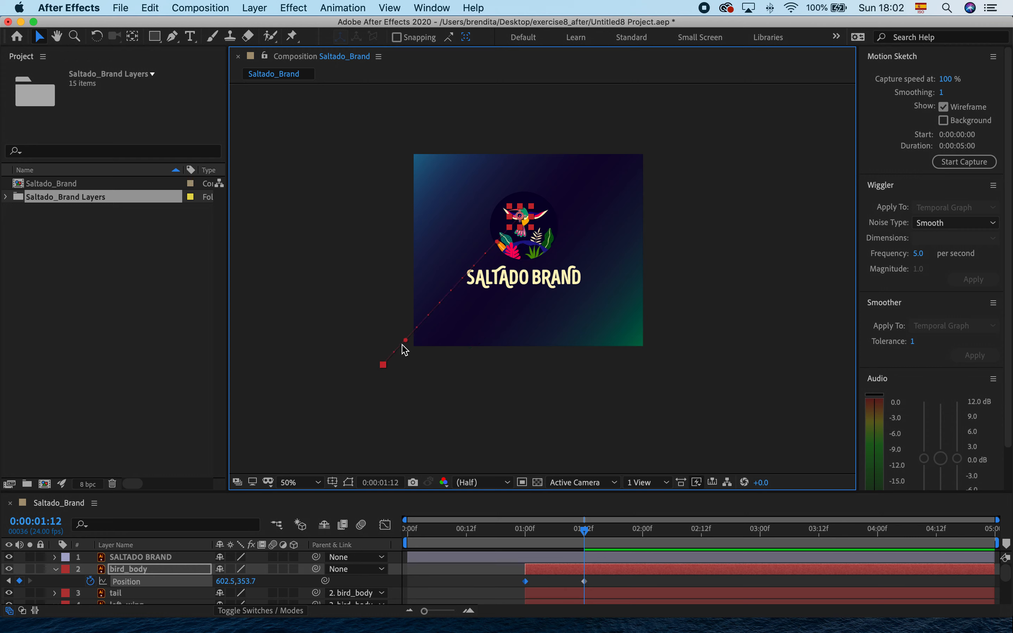
Bend the bird's motion path into a downward-bulging curve using its start handle, and preview the animation from 0:00:00:00.
{"action": "left_click_drag", "start_coordinate": [406, 341], "coordinate": [561, 382]}
{"action": "left_click_drag", "start_coordinate": [584, 530], "coordinate": [407, 537]}
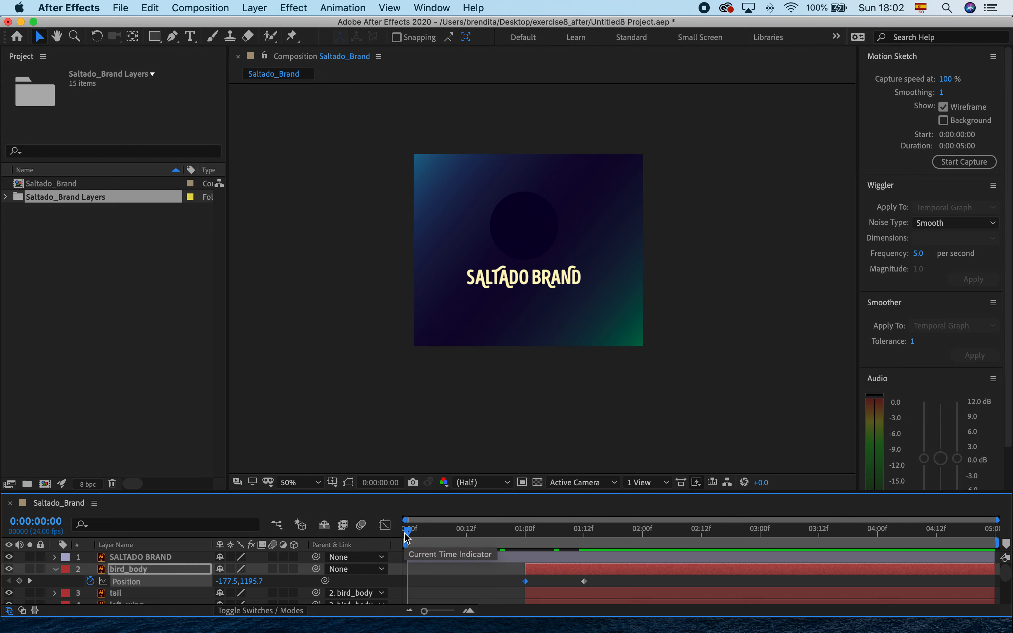
{"action": "key", "text": "space"}
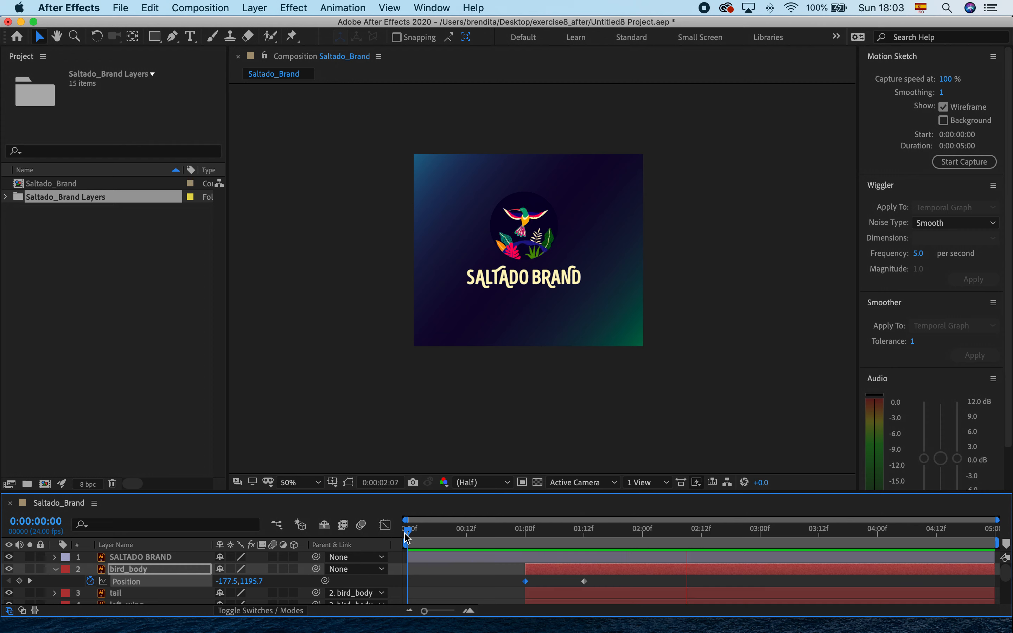
{"action": "key", "text": "space"}
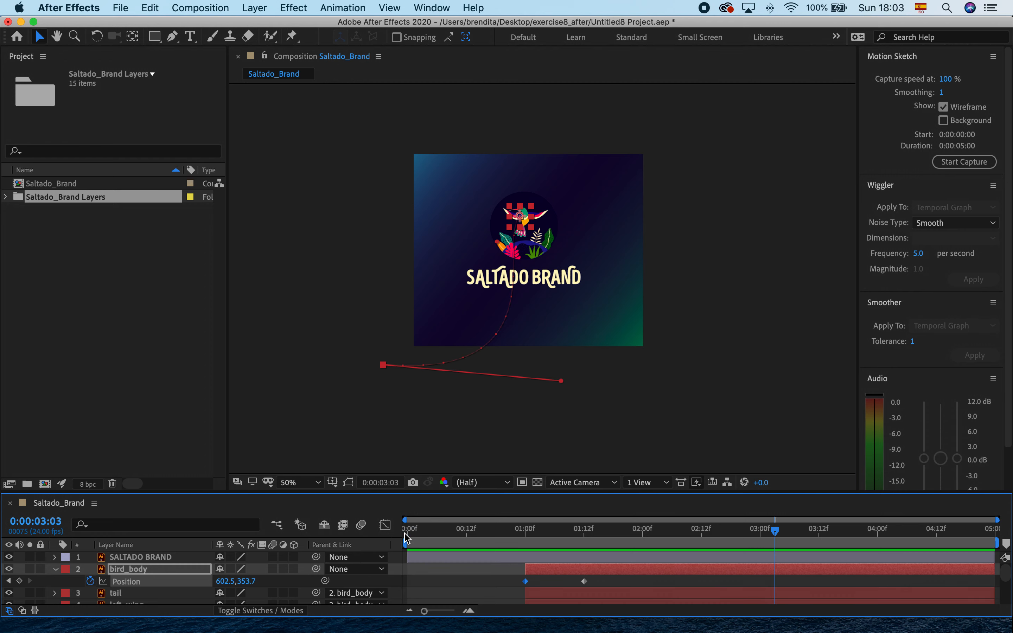